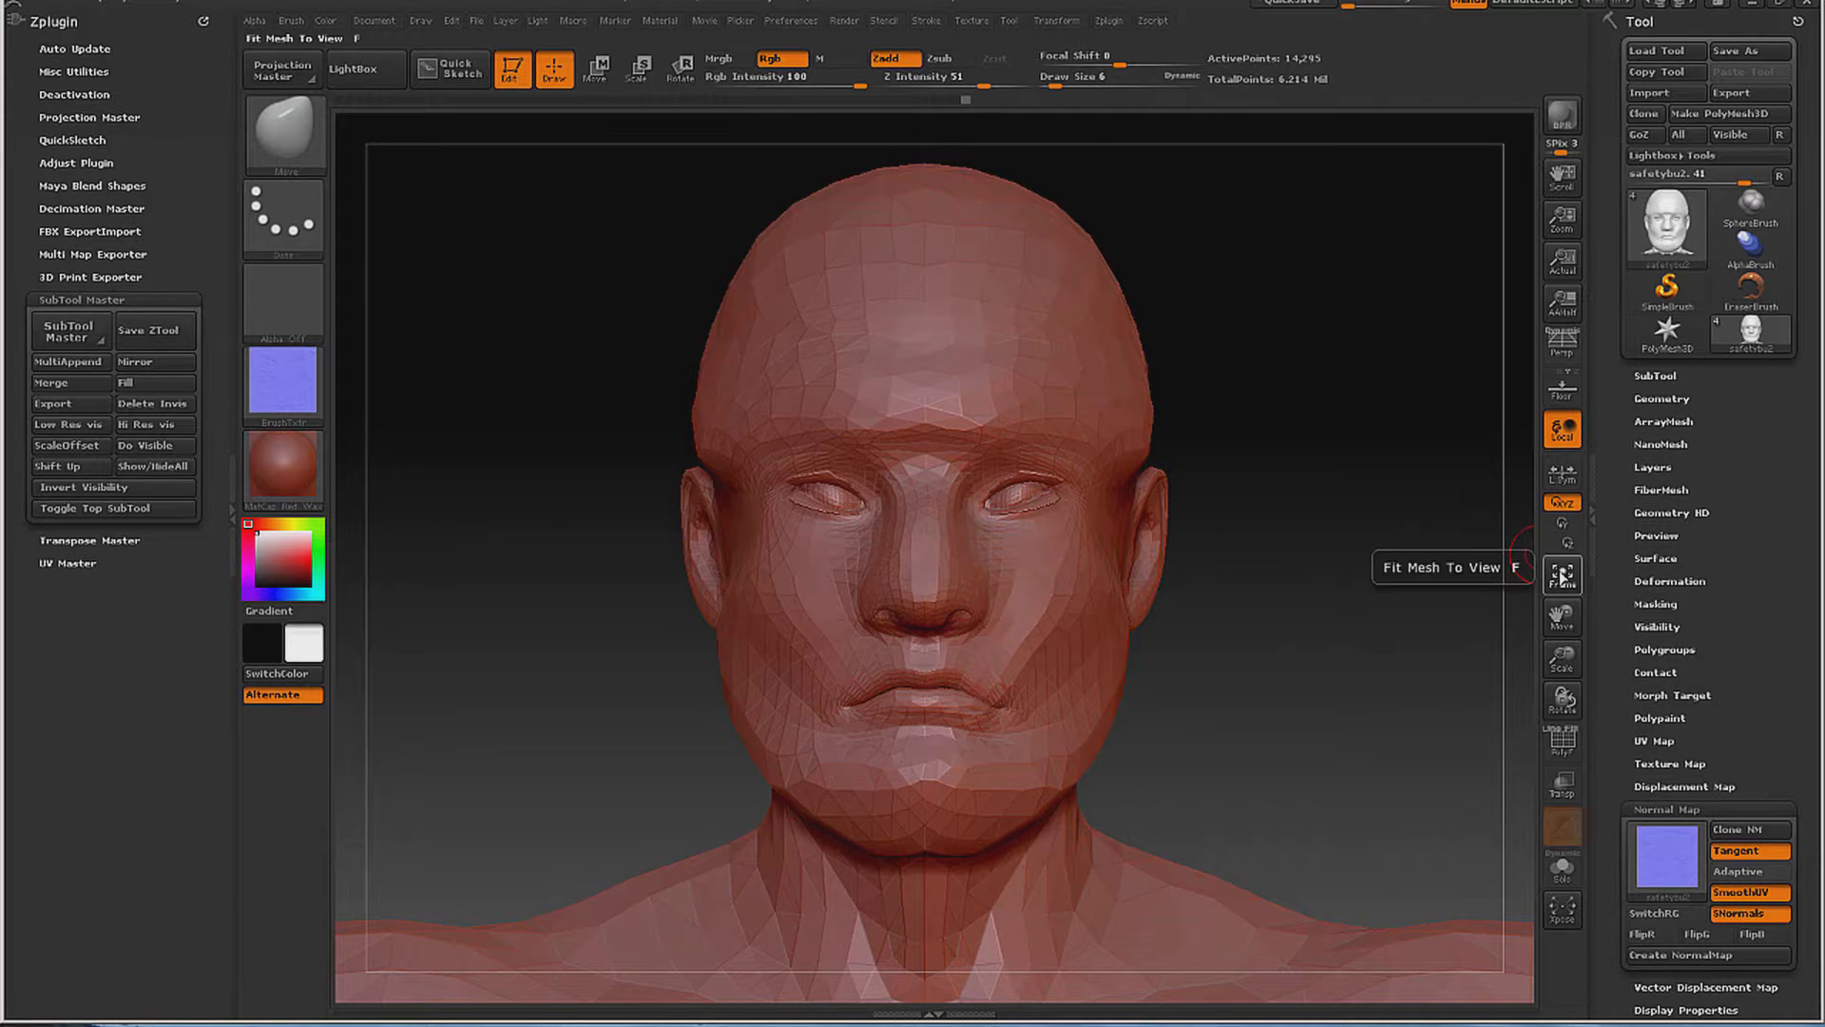
Step: Frame the whole T-posed base mesh so the full body fits the ZBrush canvas
left_click(1562, 574)
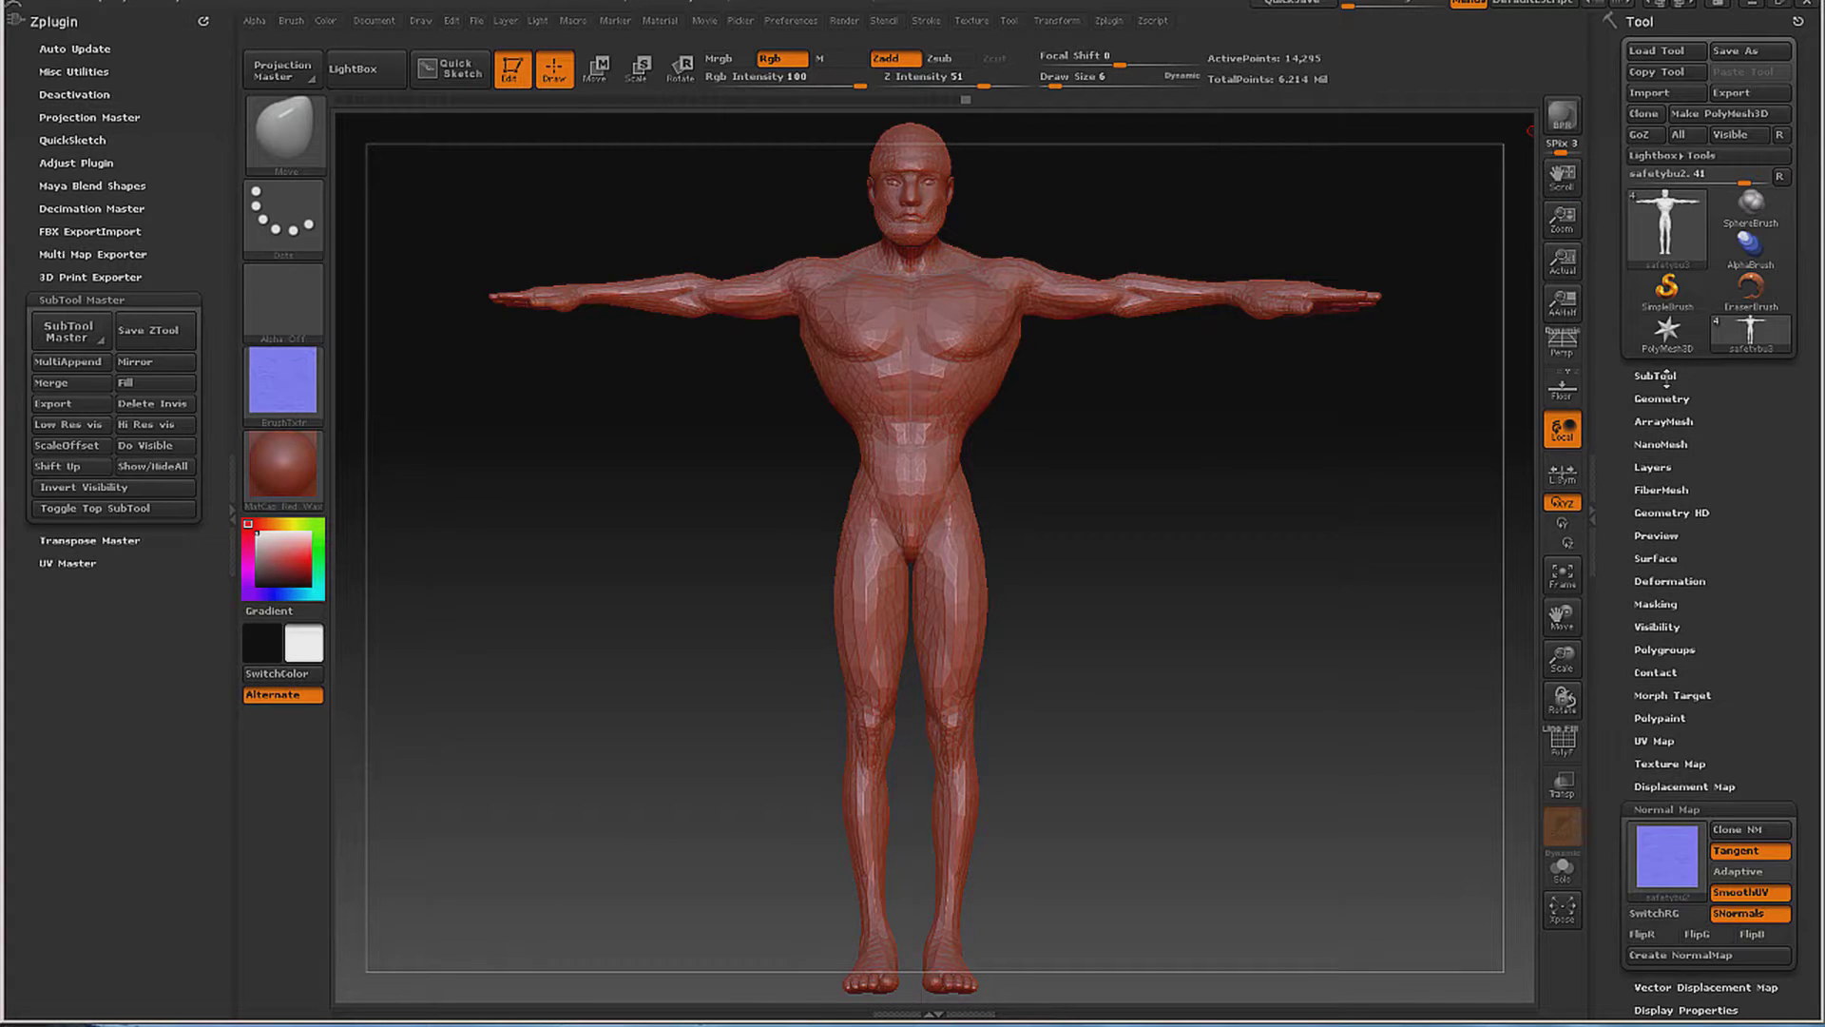
Step: Export the sculpted body mesh as Character1_OUT.obj into the Mechanic B folder
left_click(1663, 377)
mouse_move(1723, 283)
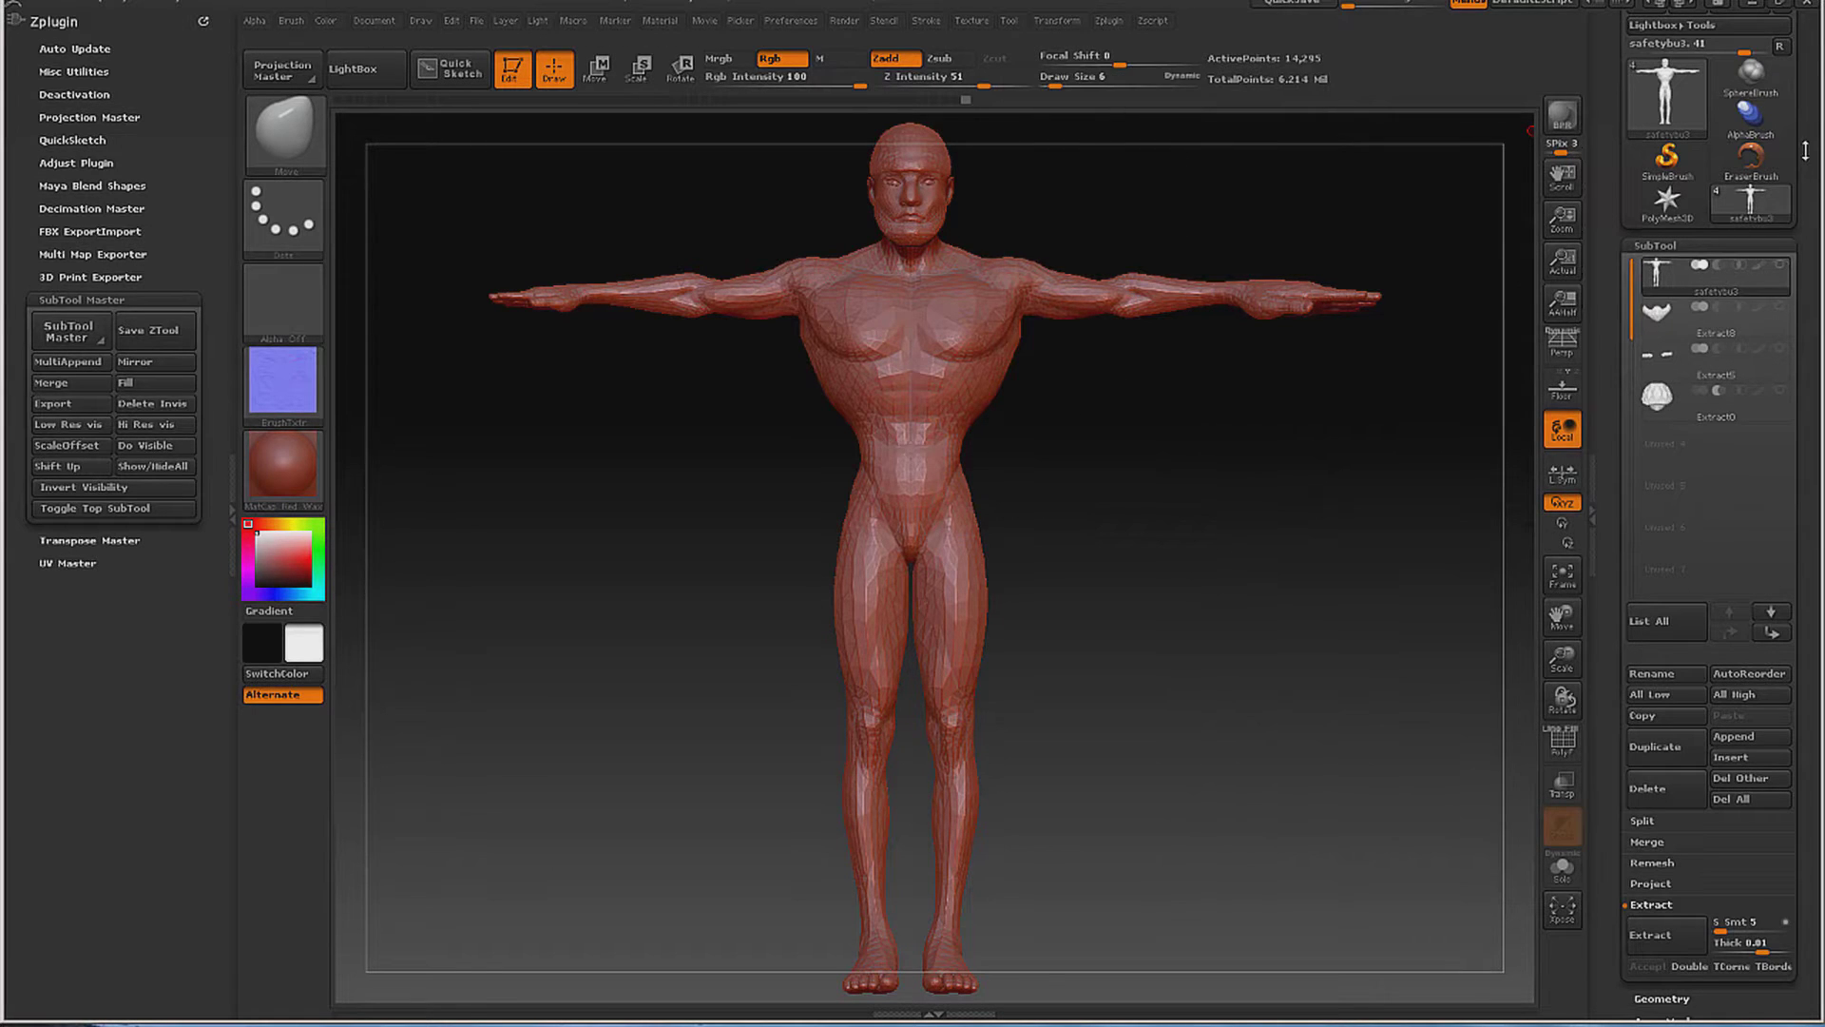
scroll(1768, 190, "up", 3)
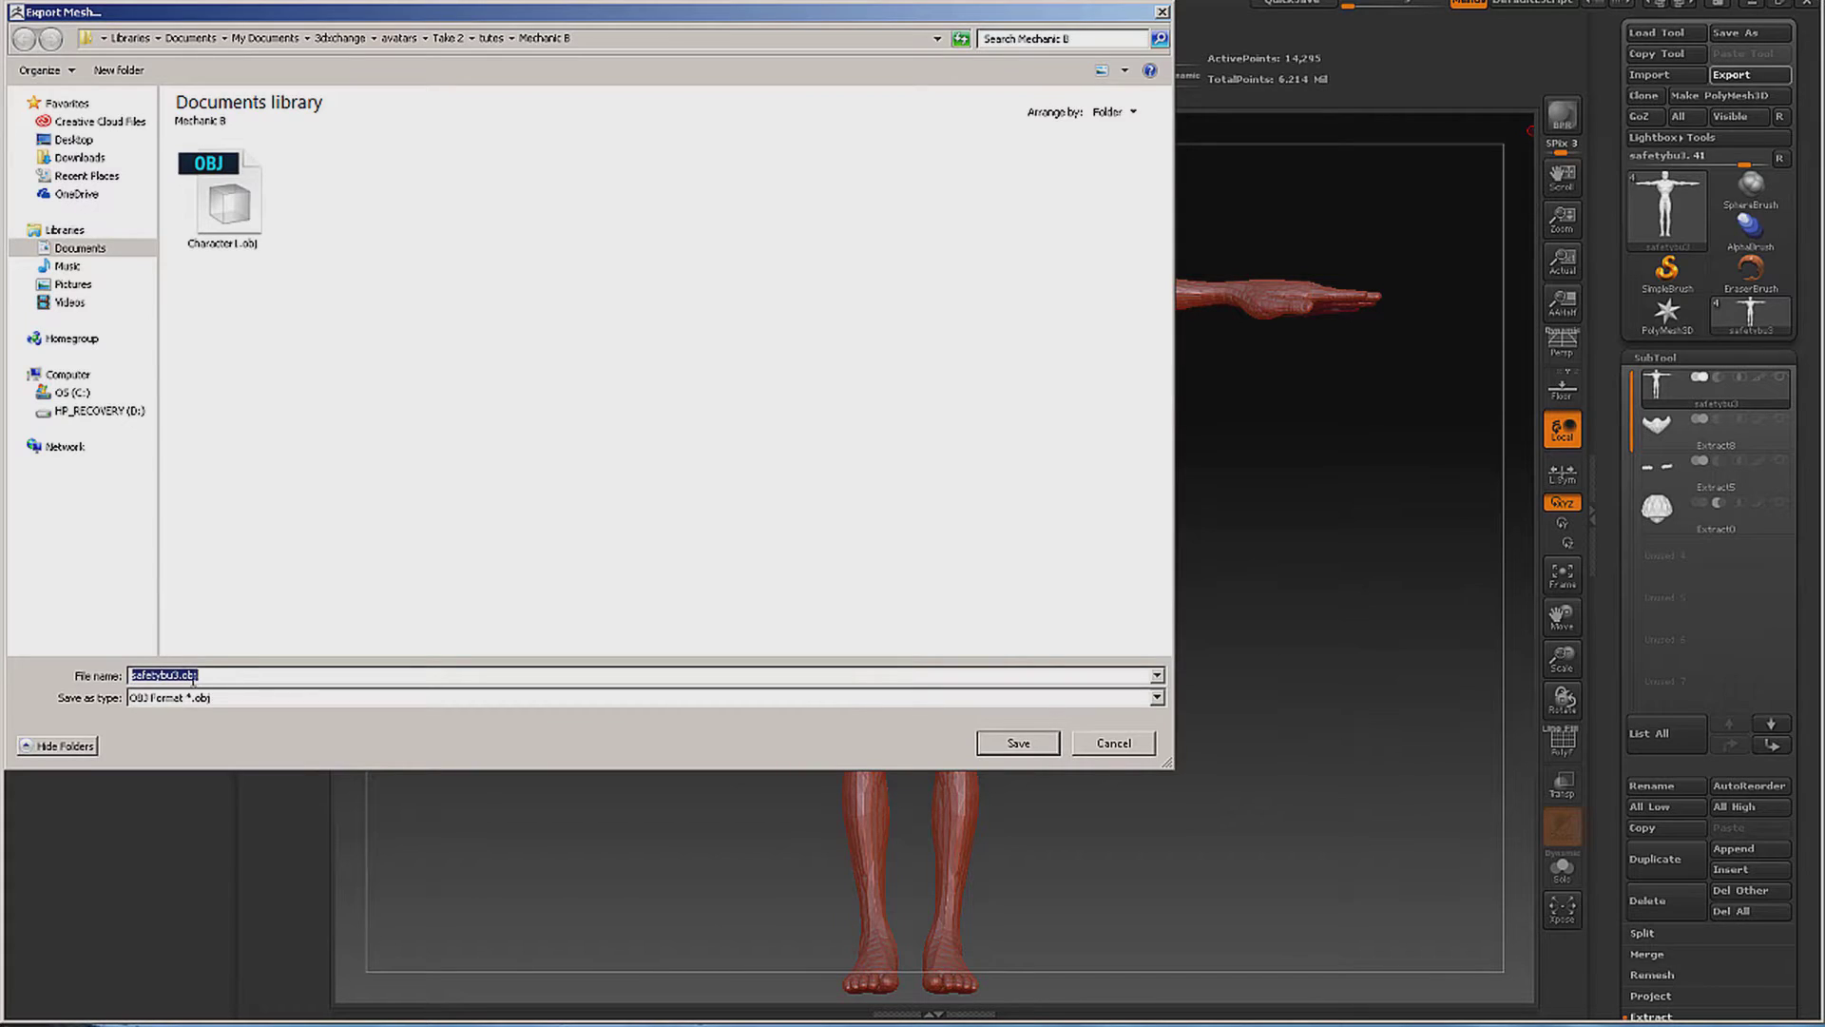
type("Cha")
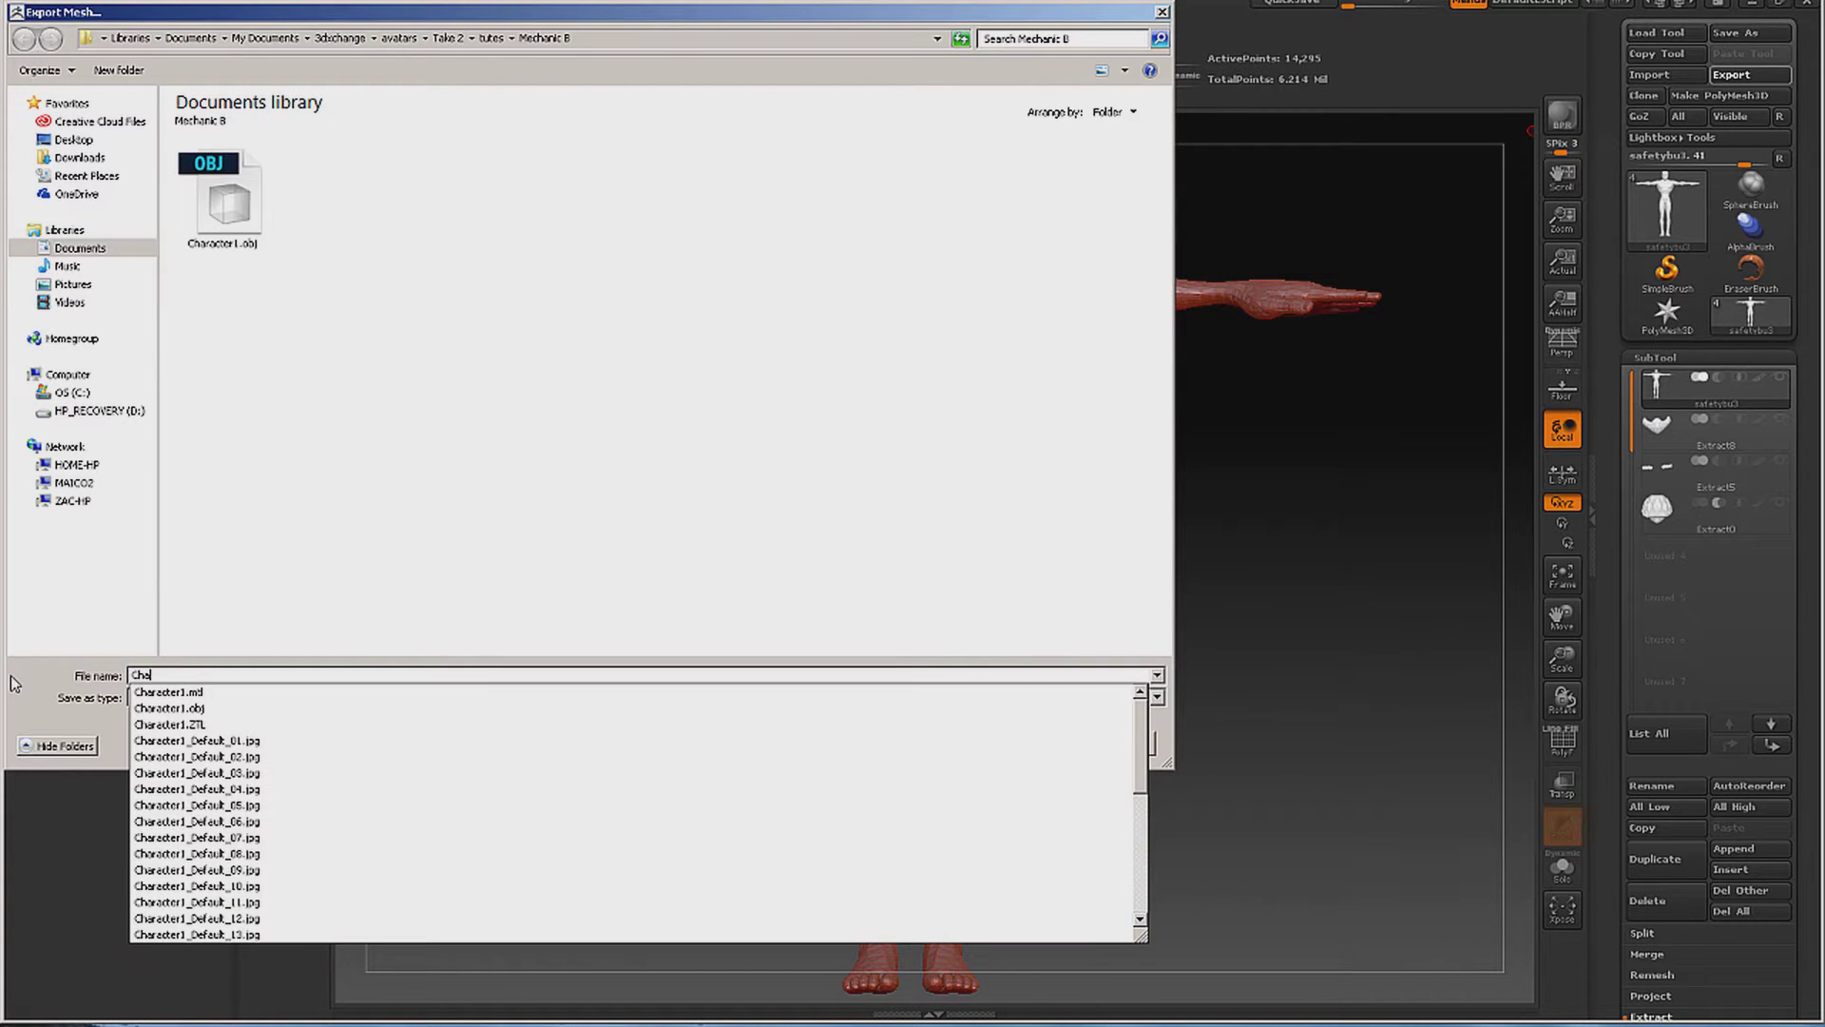
type("racter1_OUT")
key("Return")
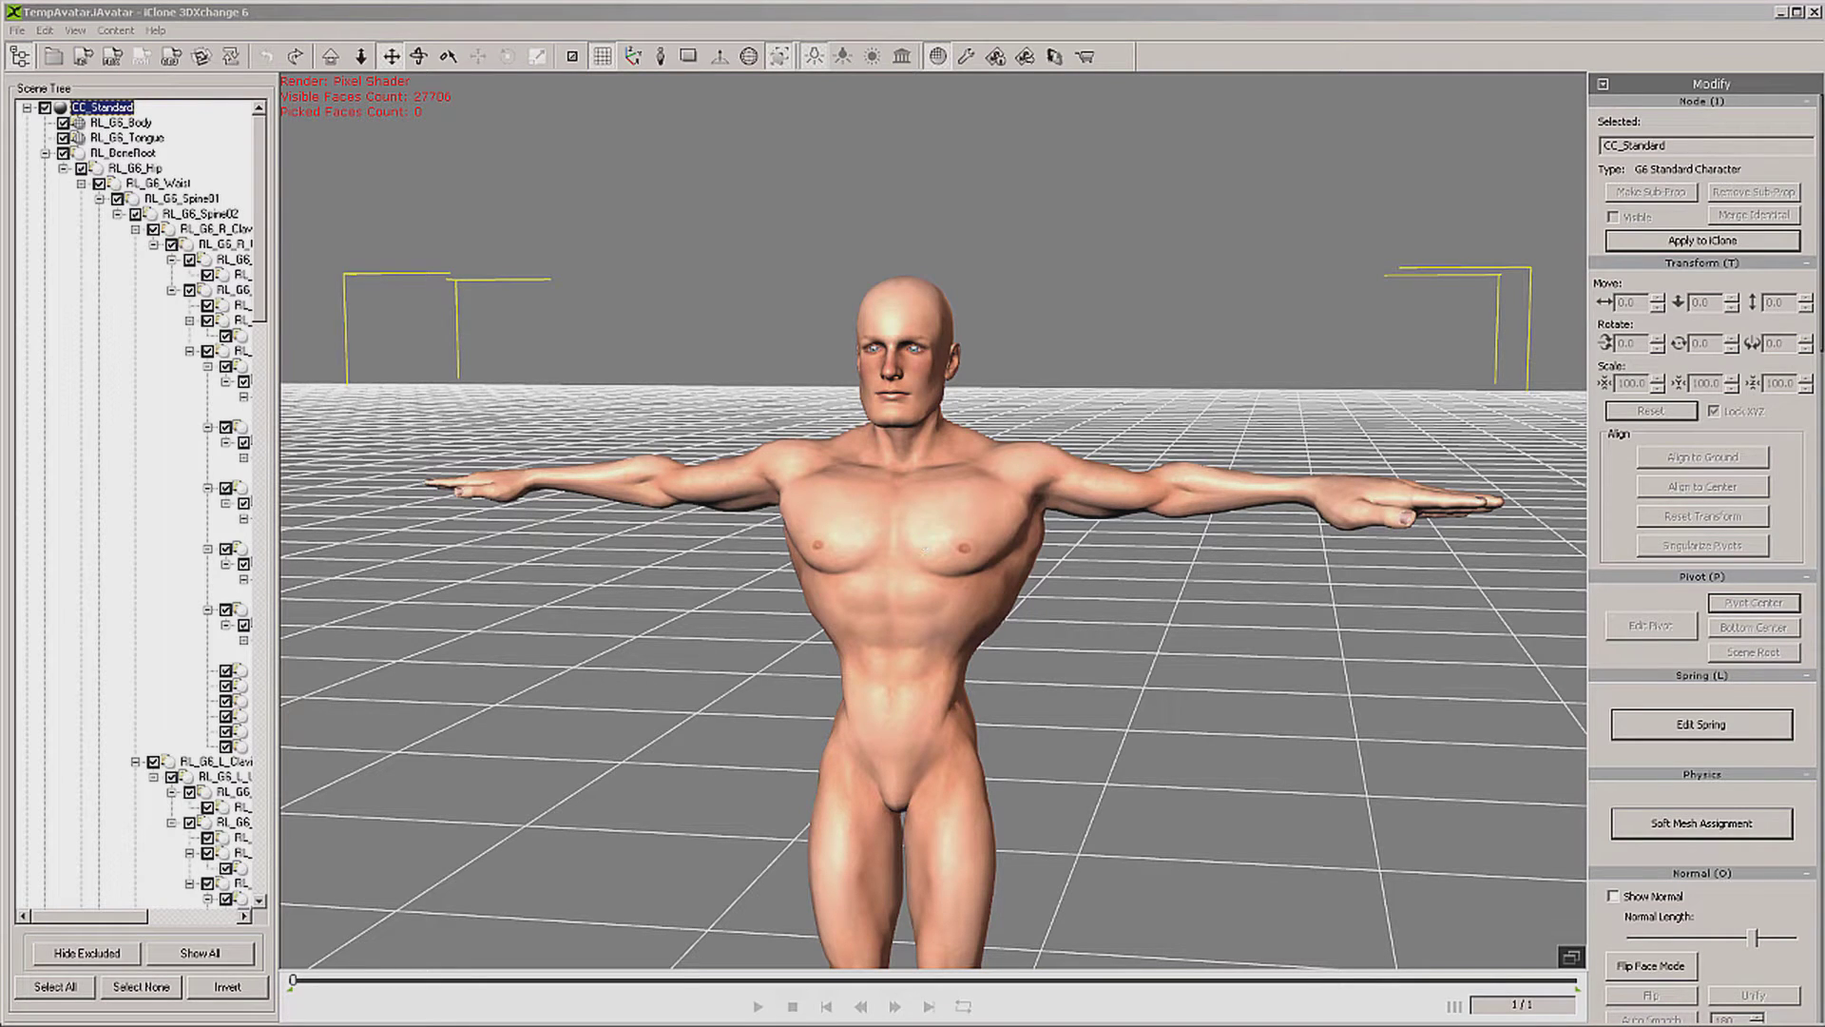
Step: Replace the RL_G6_Body mesh with Character1_OUT.OBJ, keeping Original UV checked
left_click(136, 123)
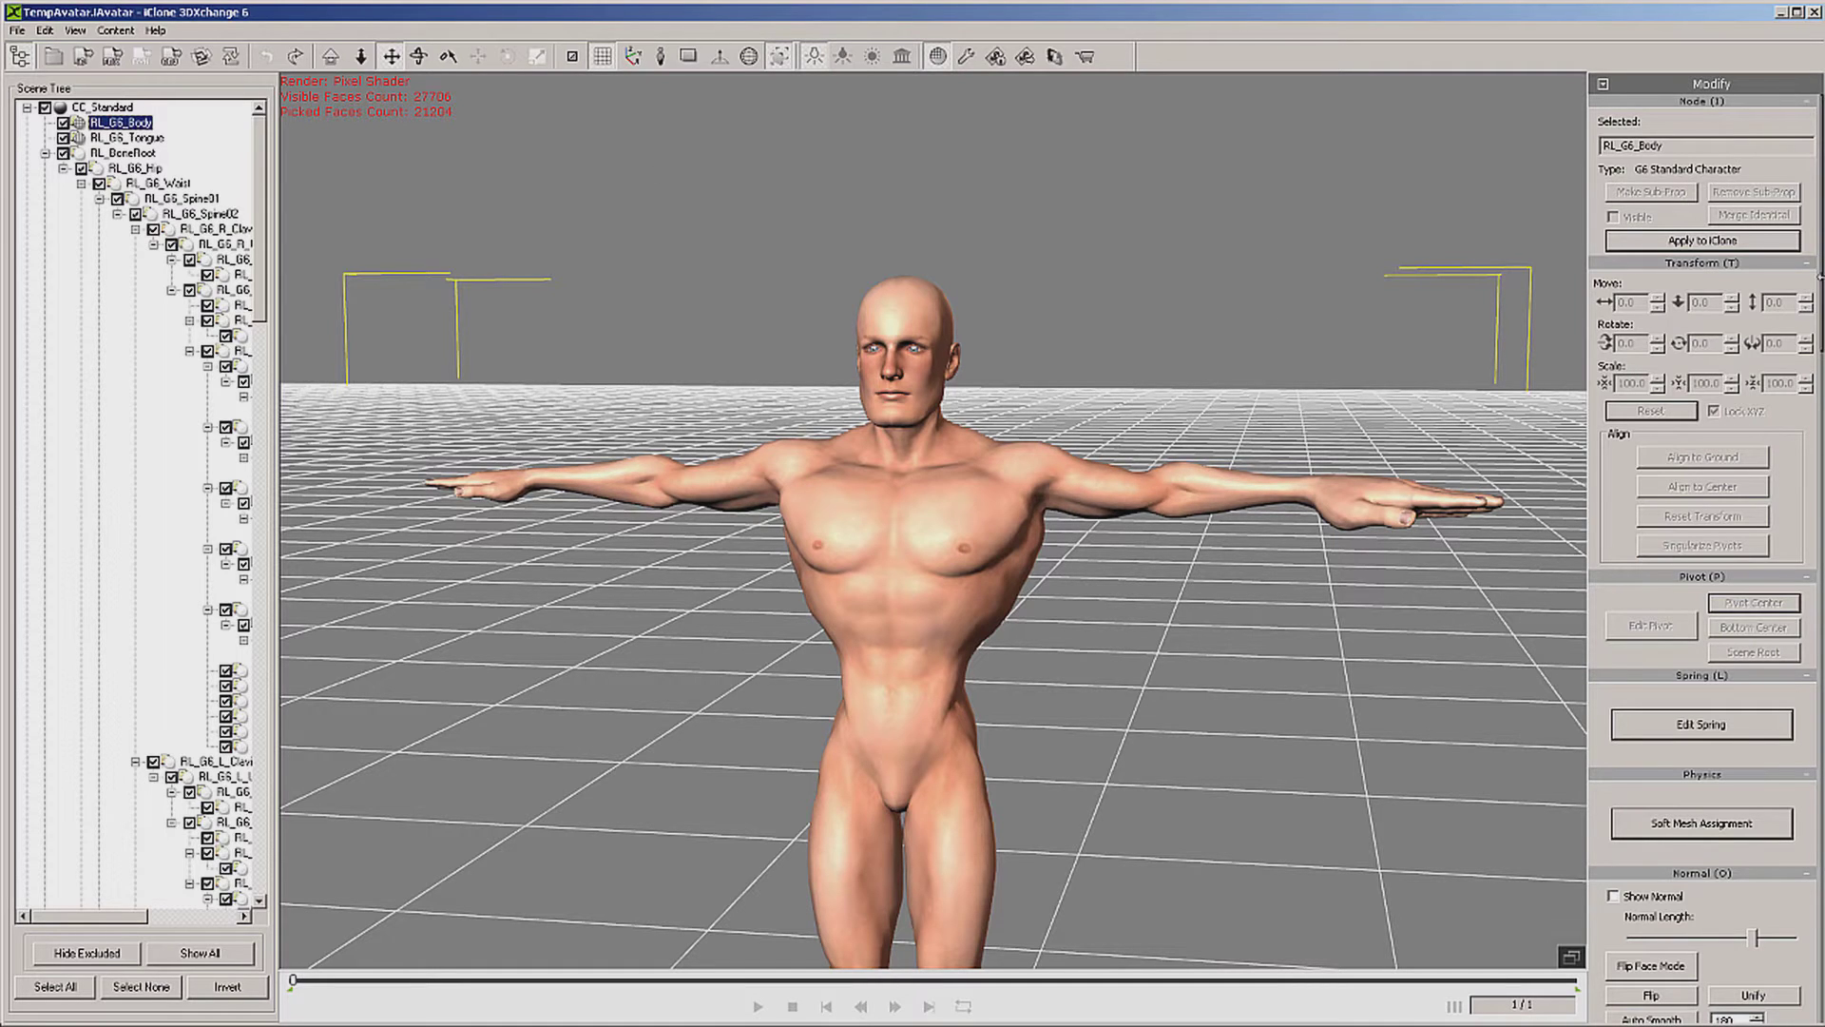
left_click_drag(1819, 295, 1812, 764)
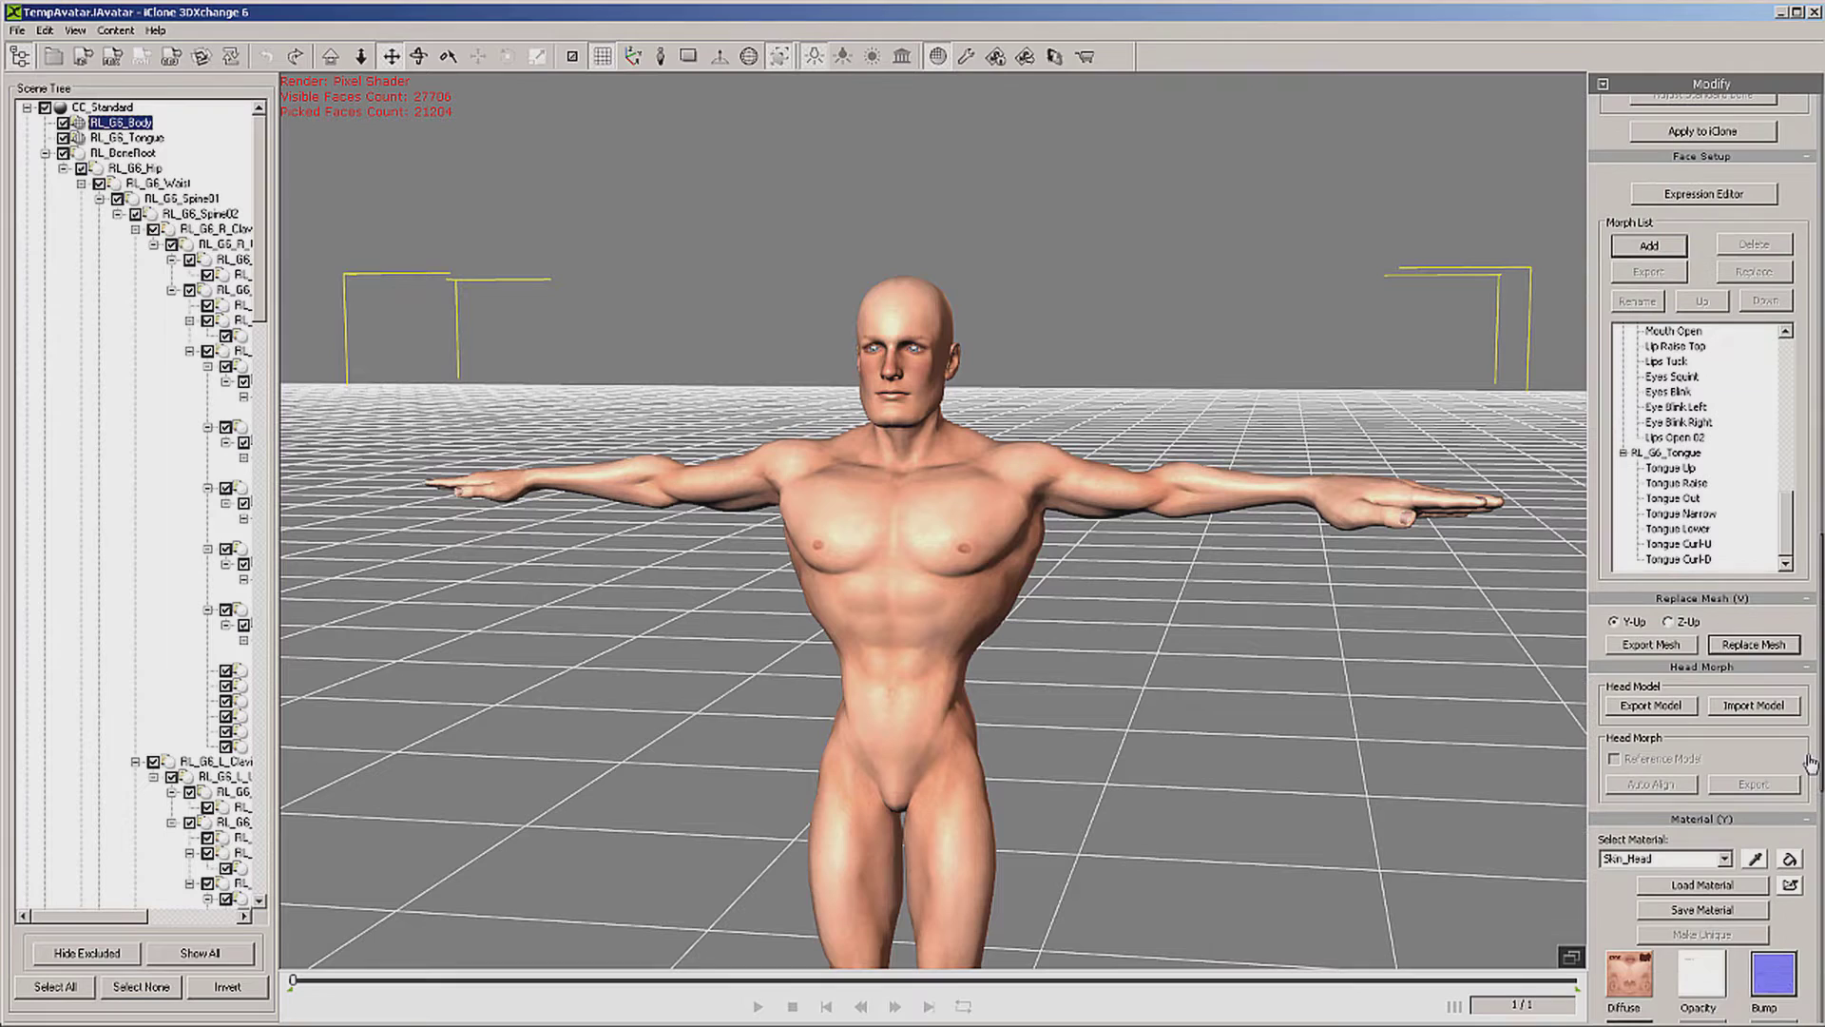
left_click(1769, 647)
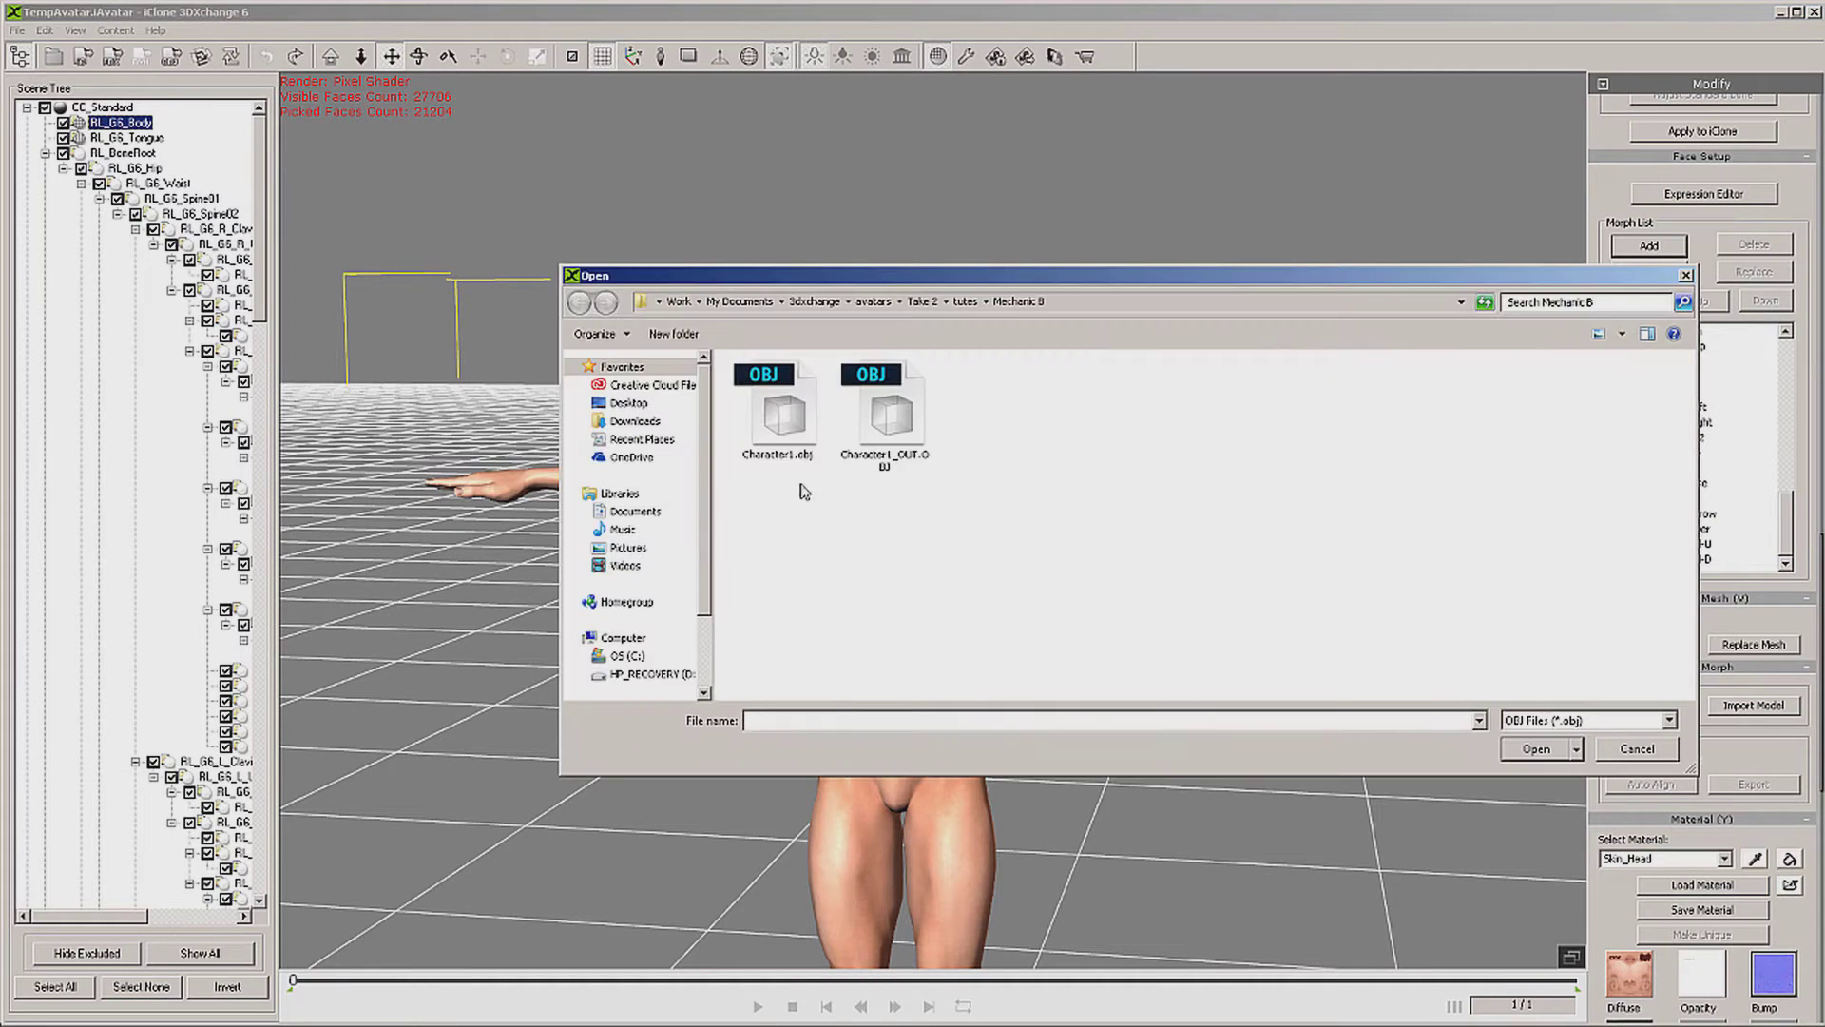
double_click(893, 416)
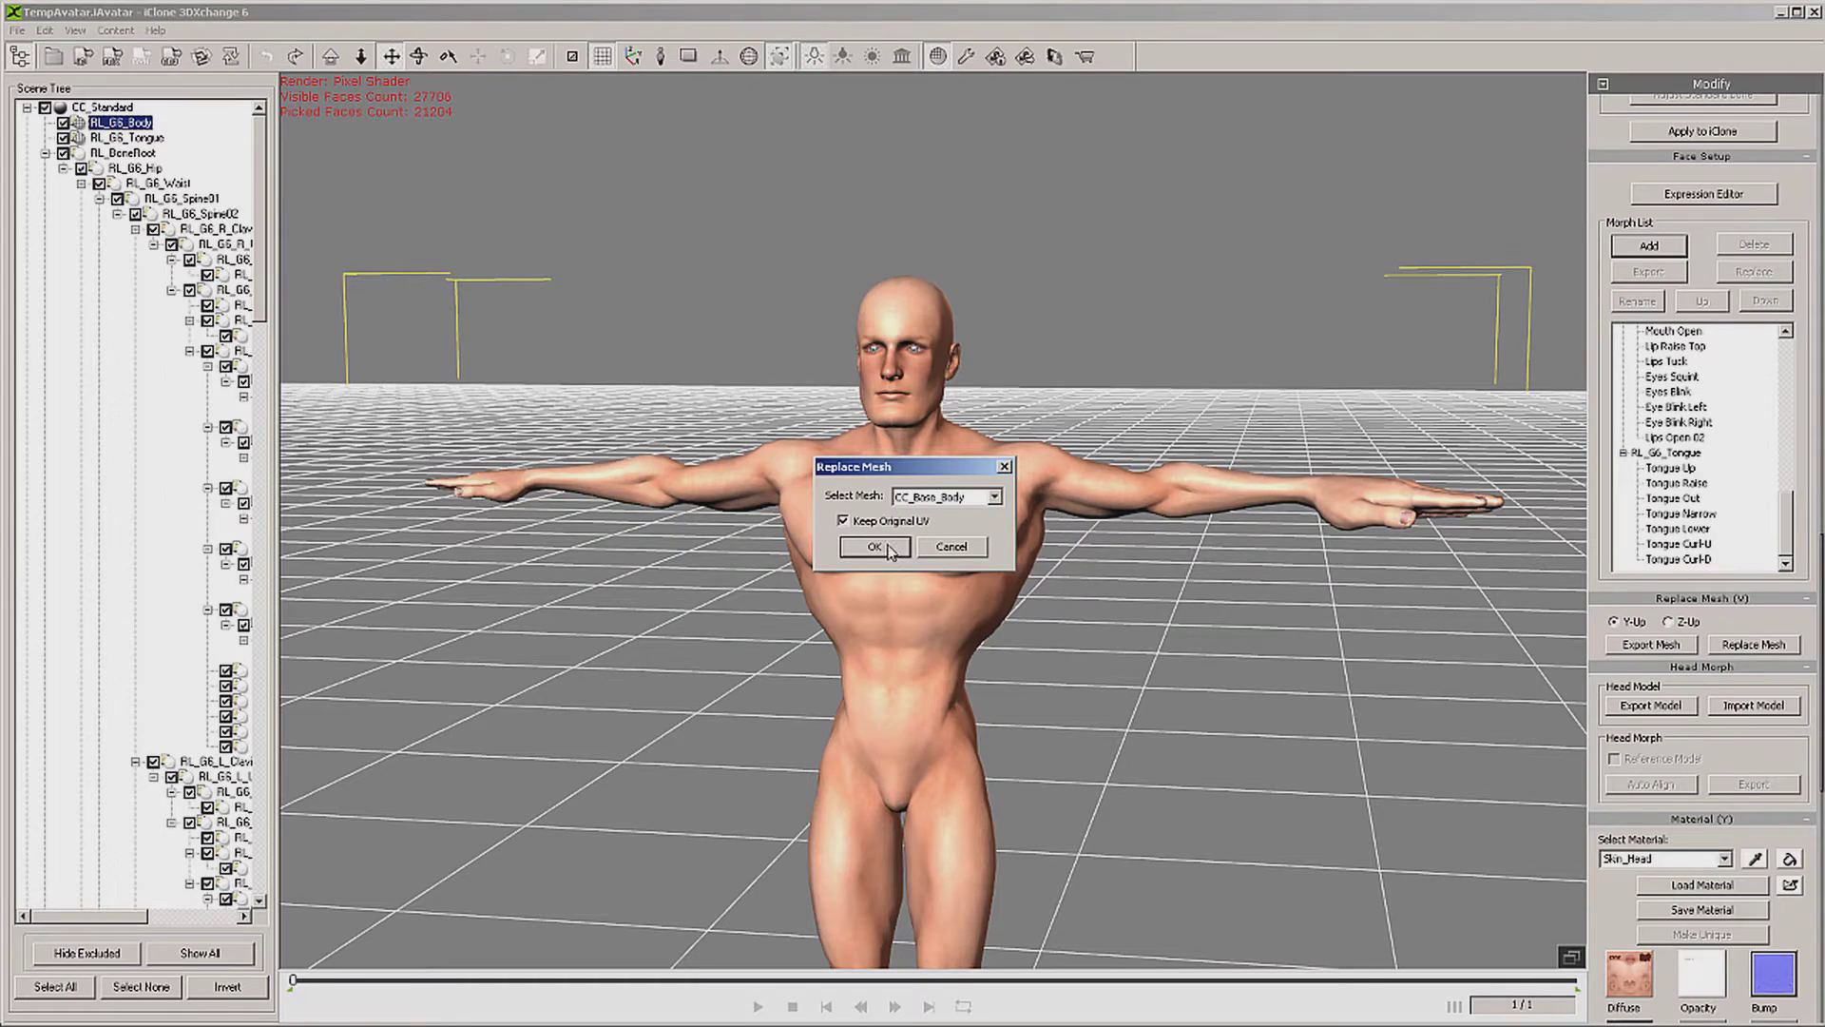
left_click(874, 548)
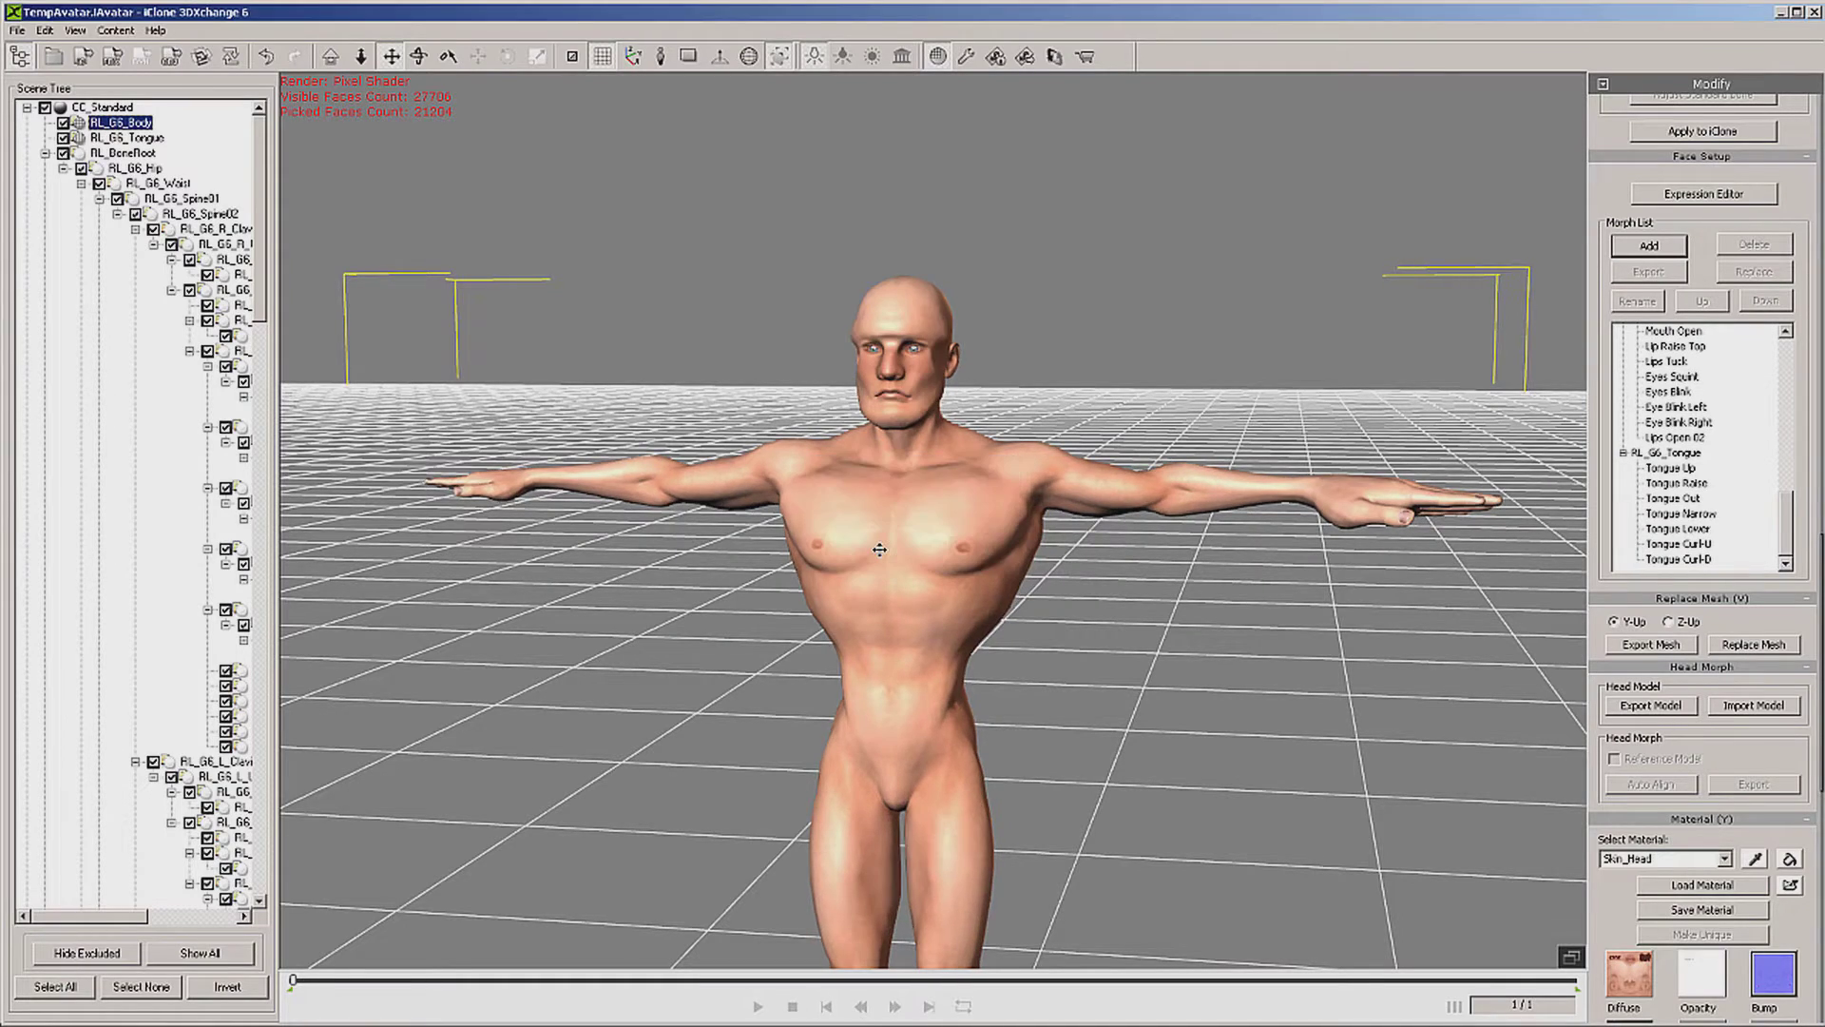
right_click_drag(995, 397, 1107, 382)
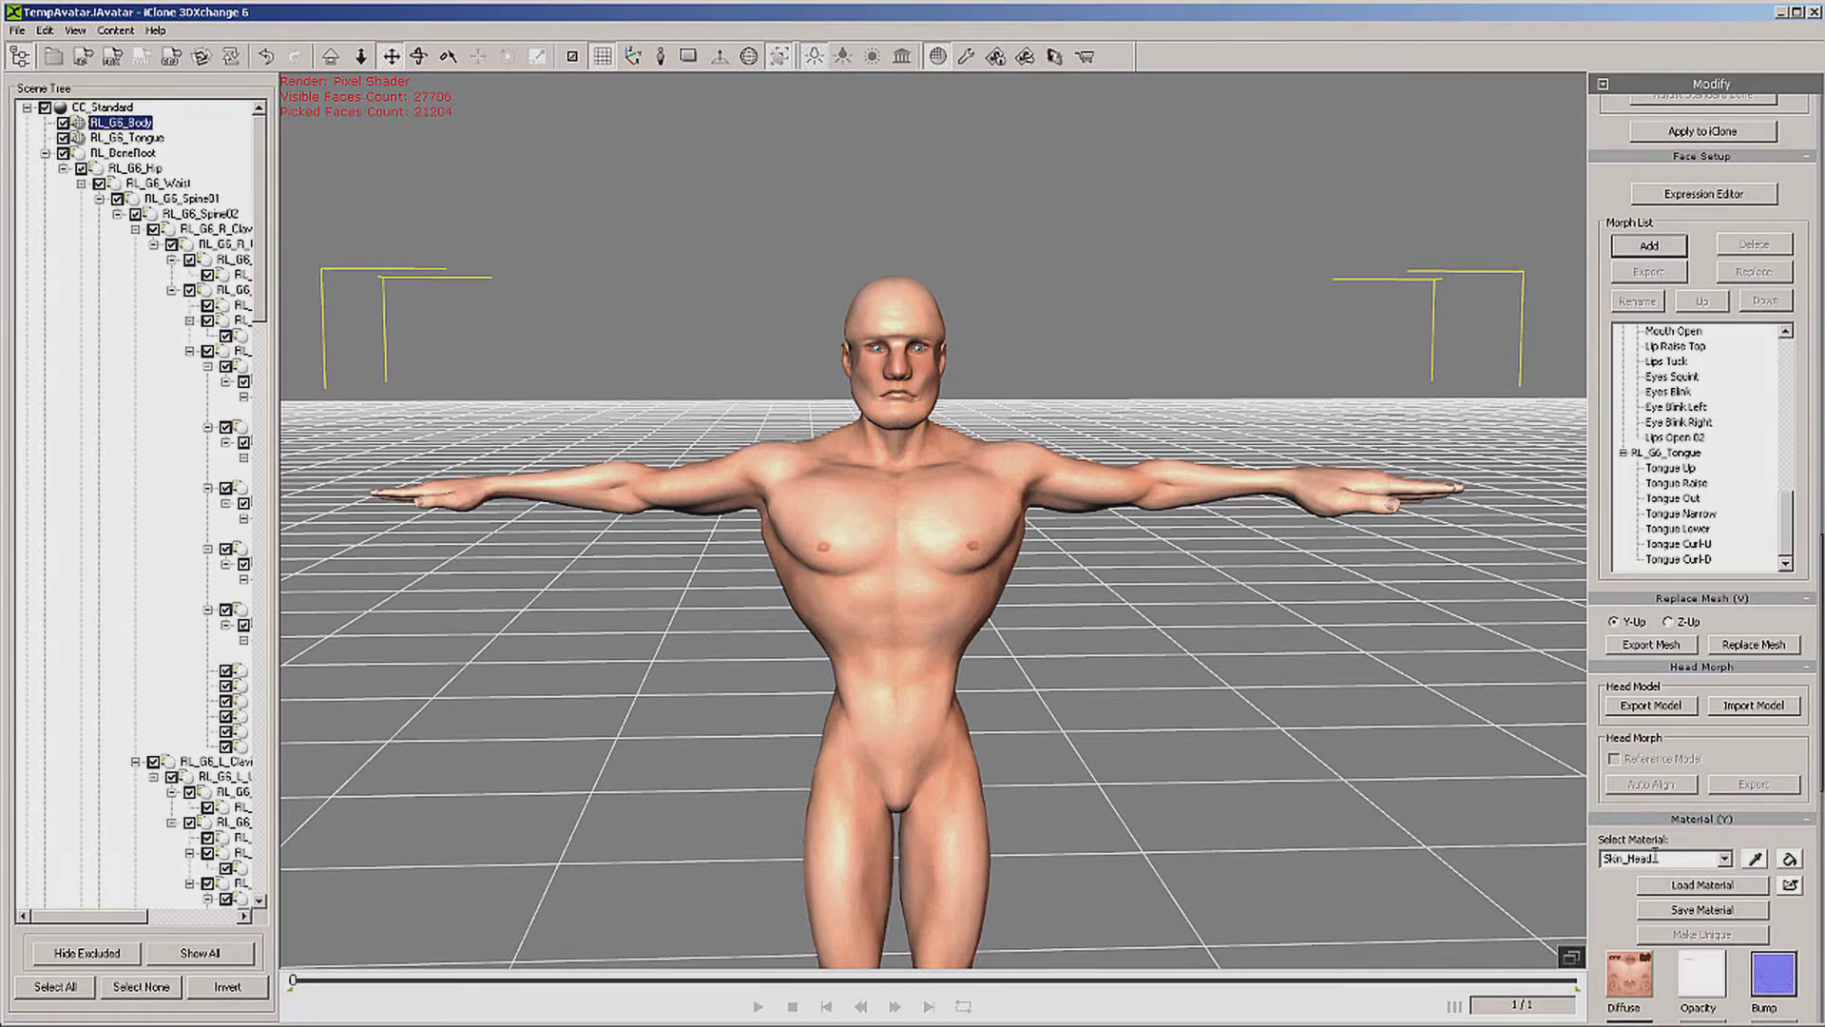
Step: Pick the head's Skin_Head material and load head.png into its Bump channel as a normal map
left_click(1755, 860)
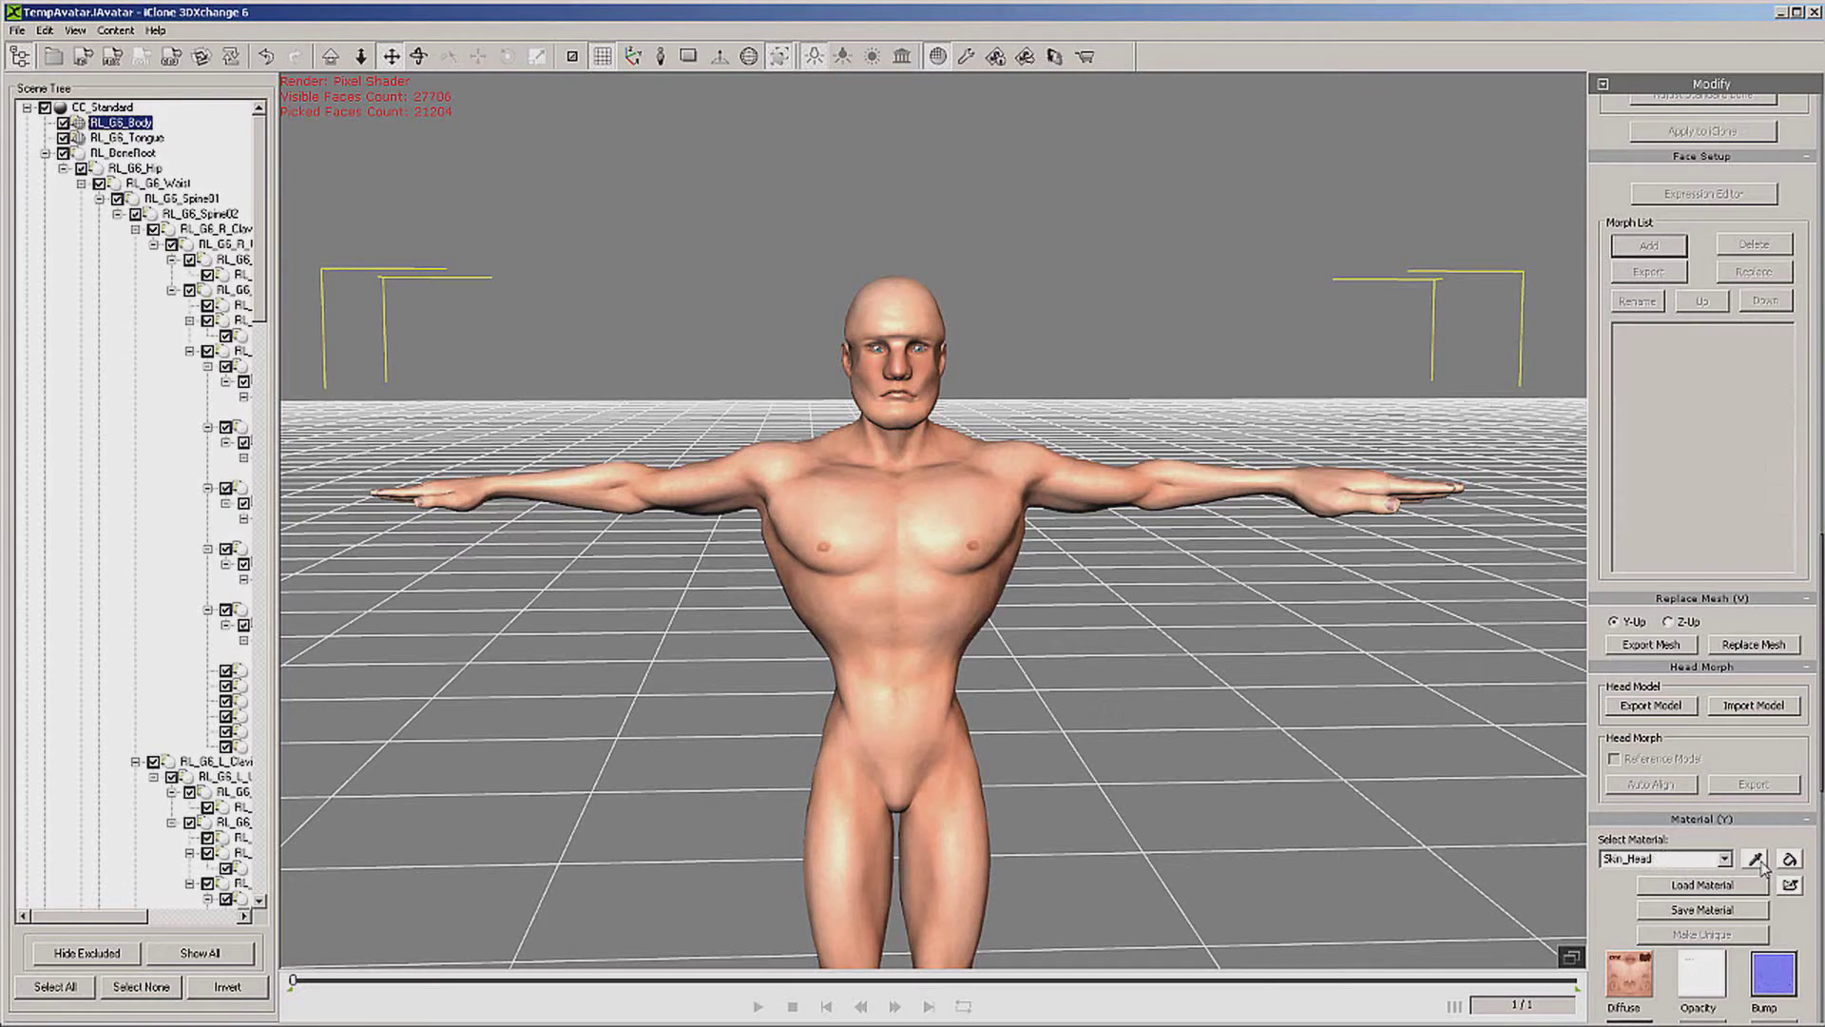
left_click(893, 299)
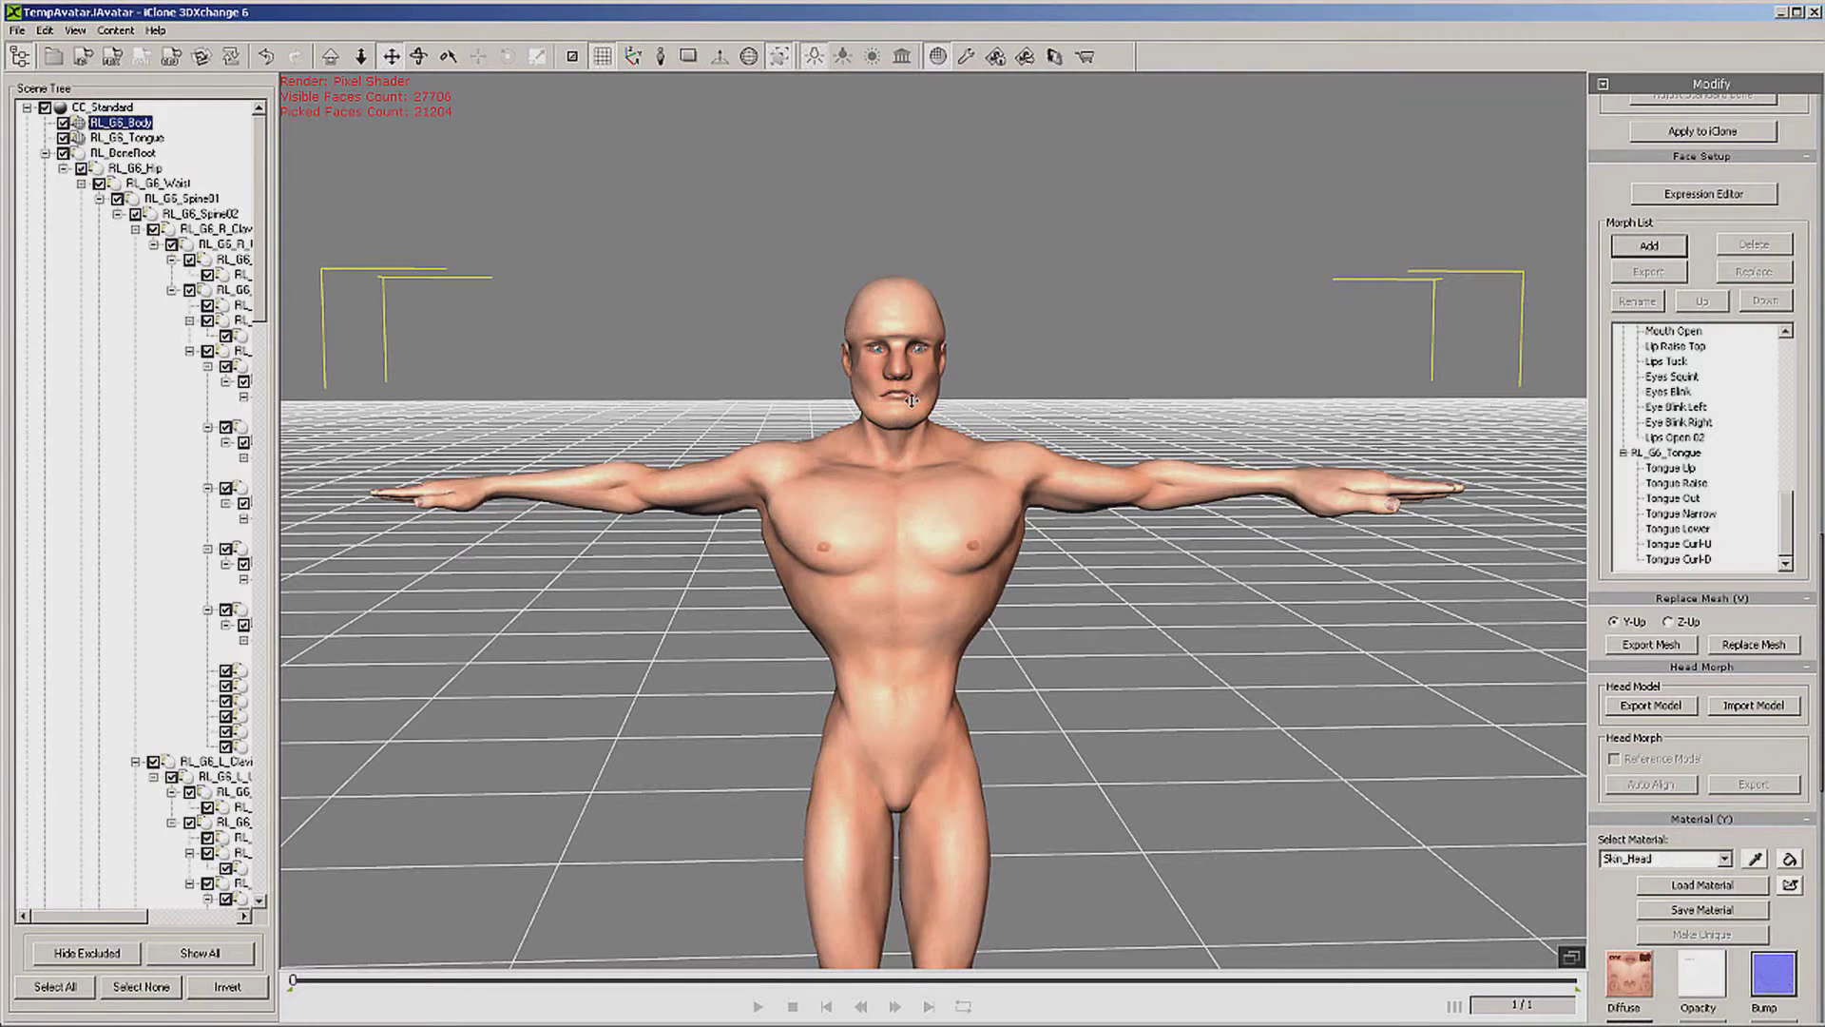
left_click(1773, 974)
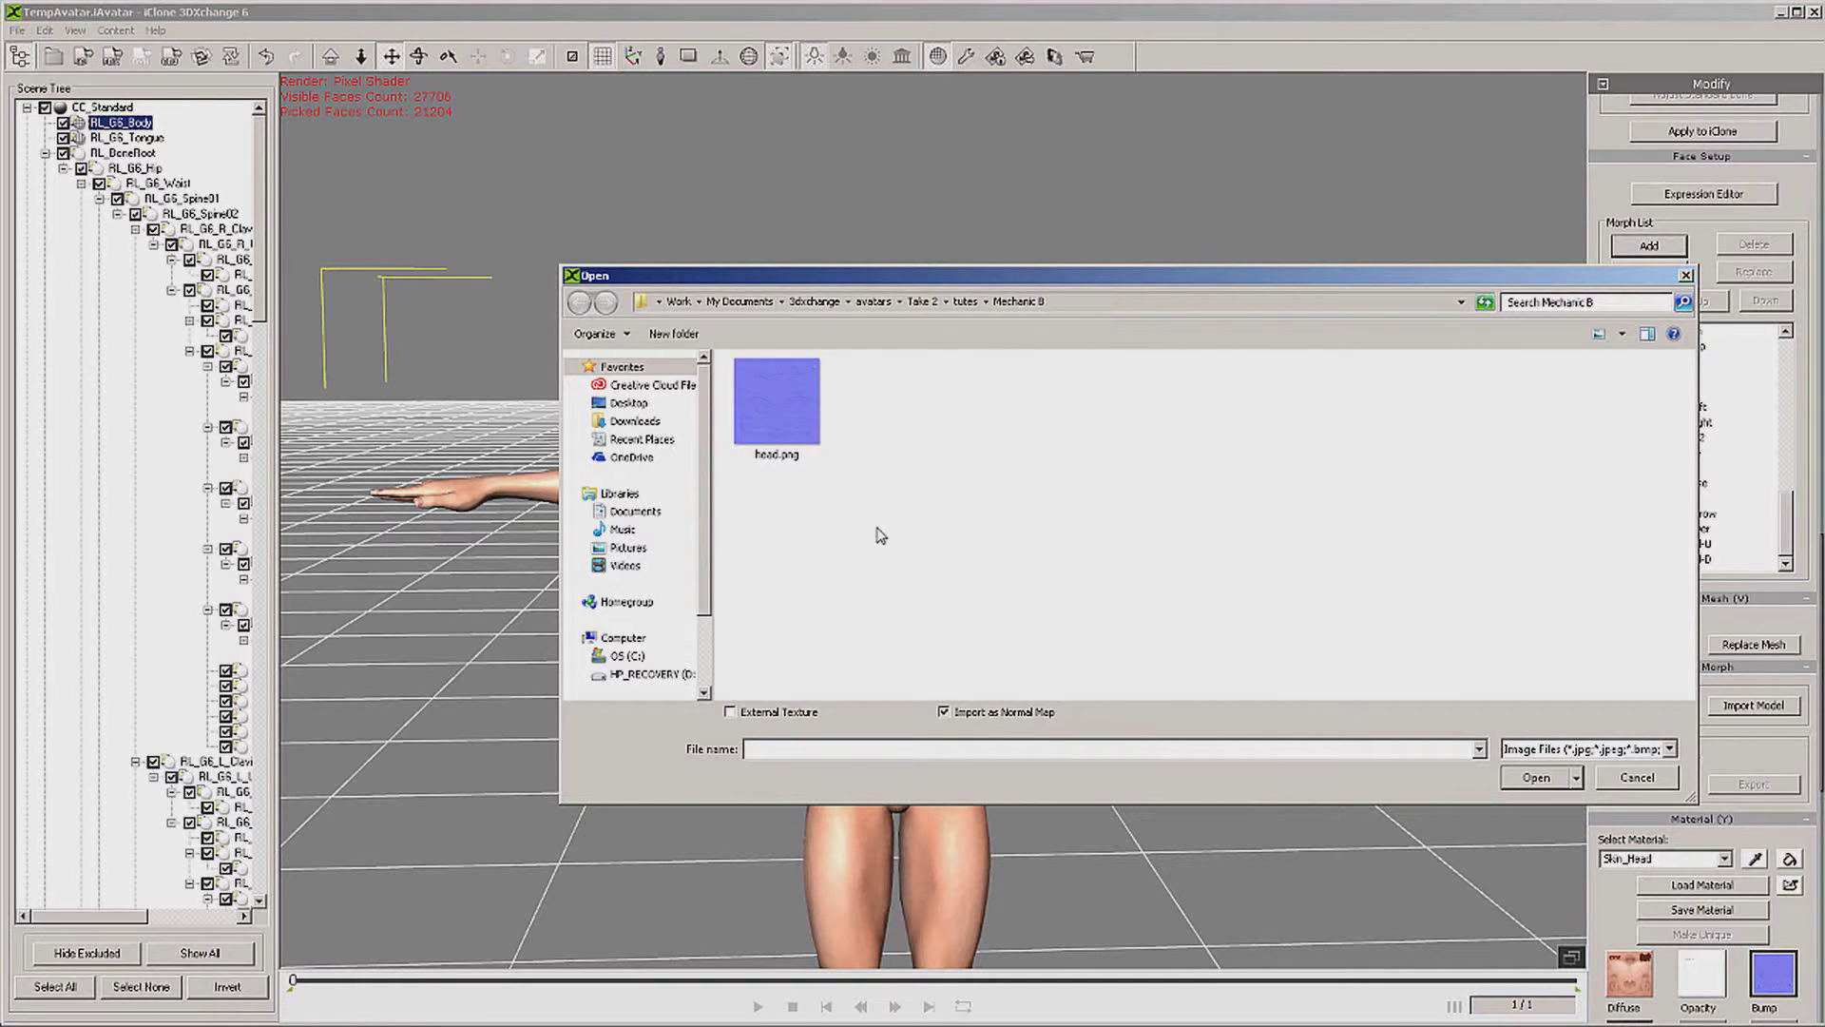
double_click(808, 418)
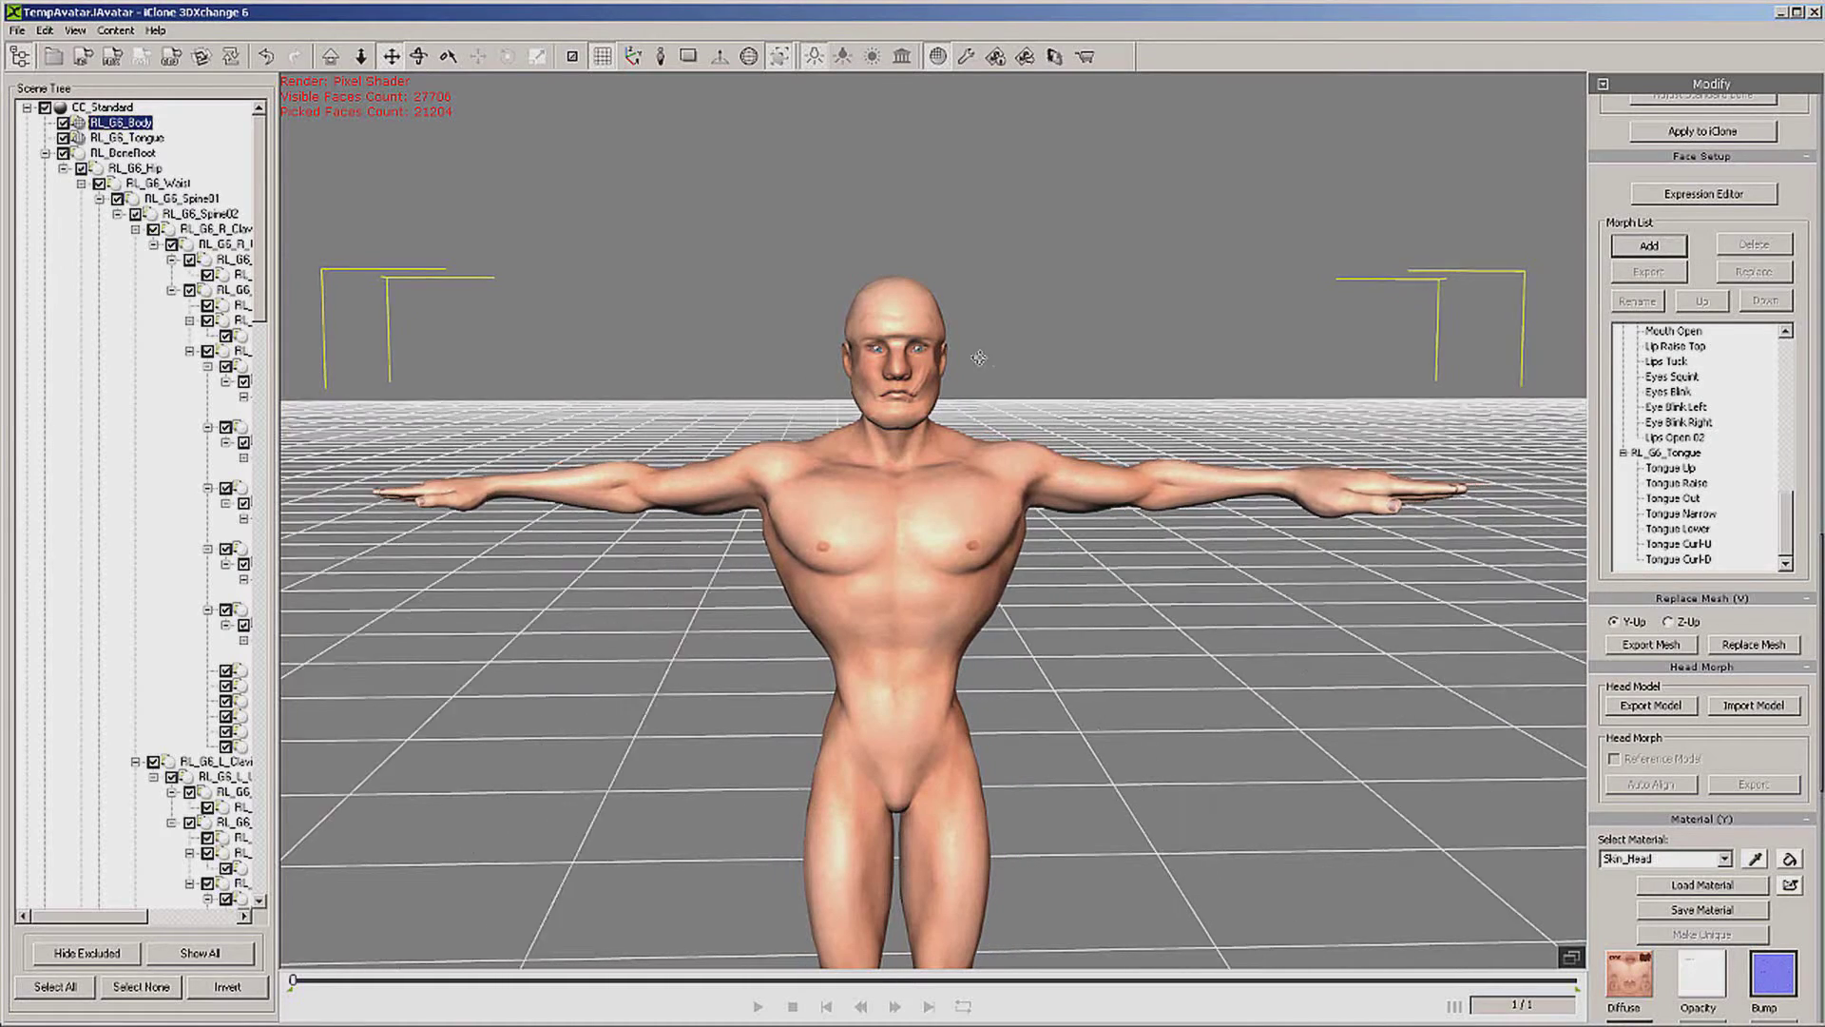
right_click_drag(979, 358, 914, 334)
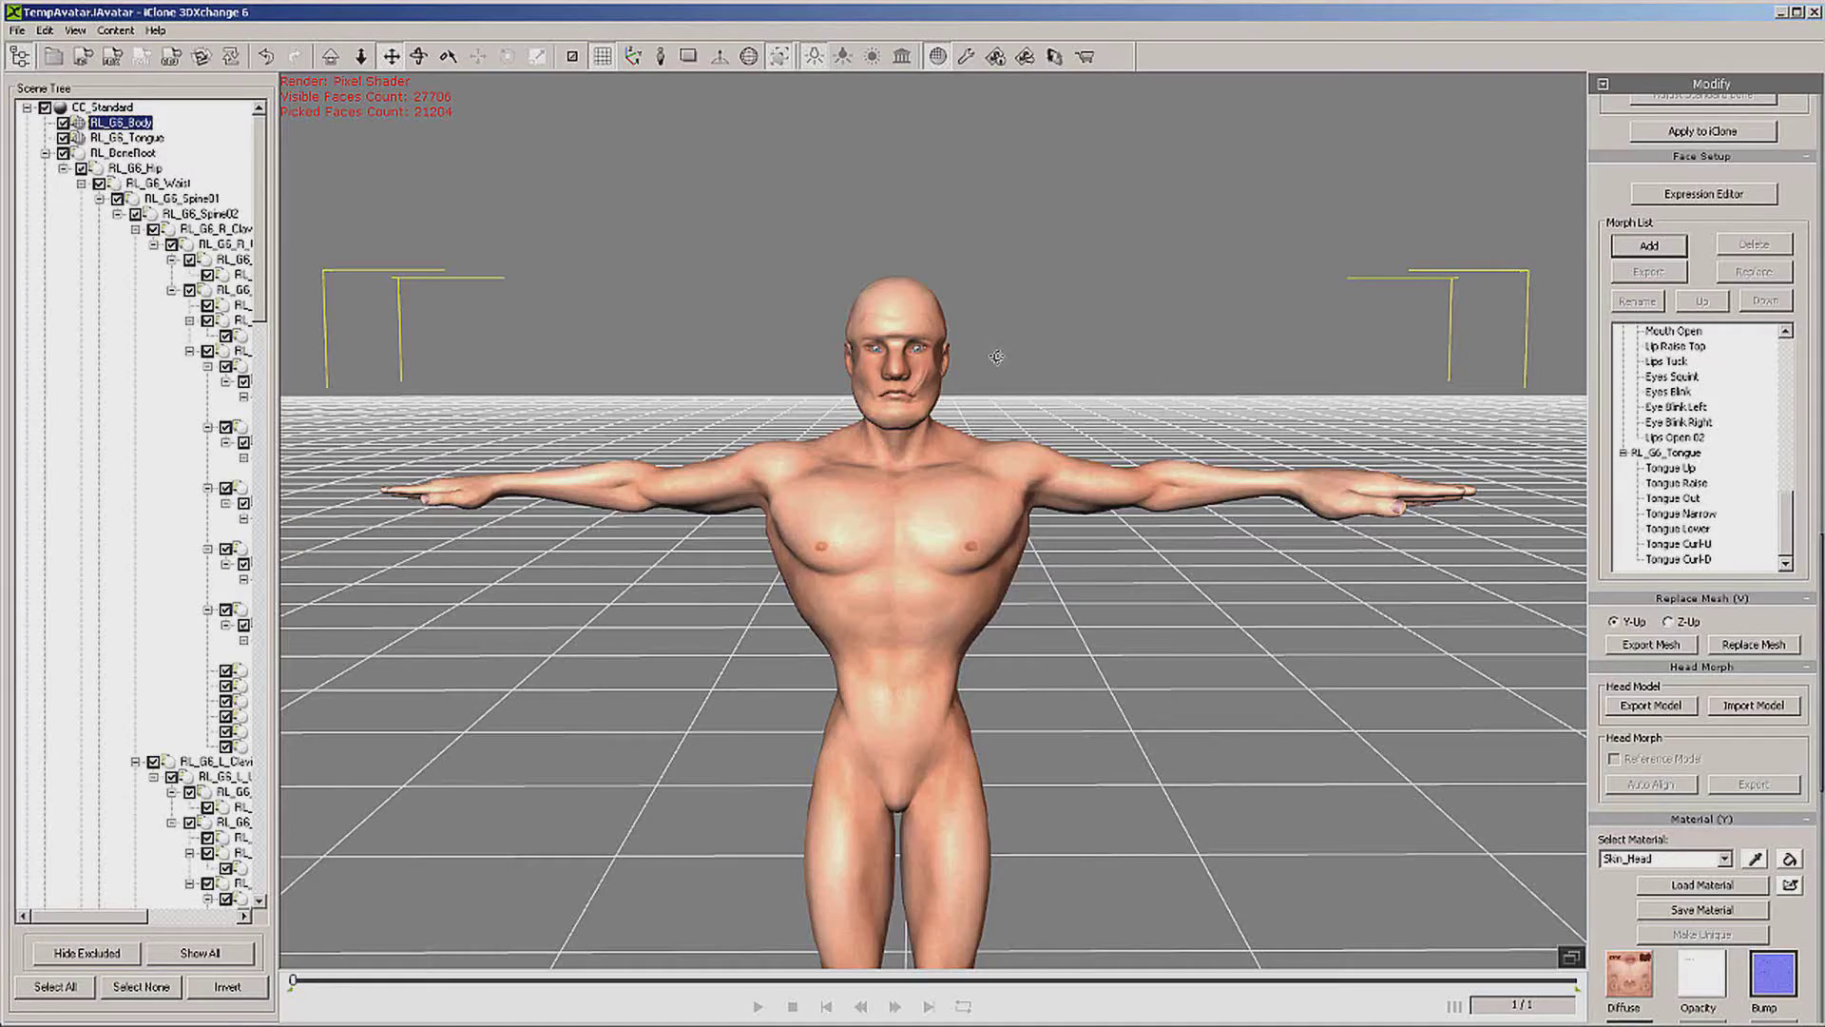
mouse_move(993, 358)
right_mouse_down()
mouse_move(1128, 350)
mouse_move(993, 362)
right_mouse_up()
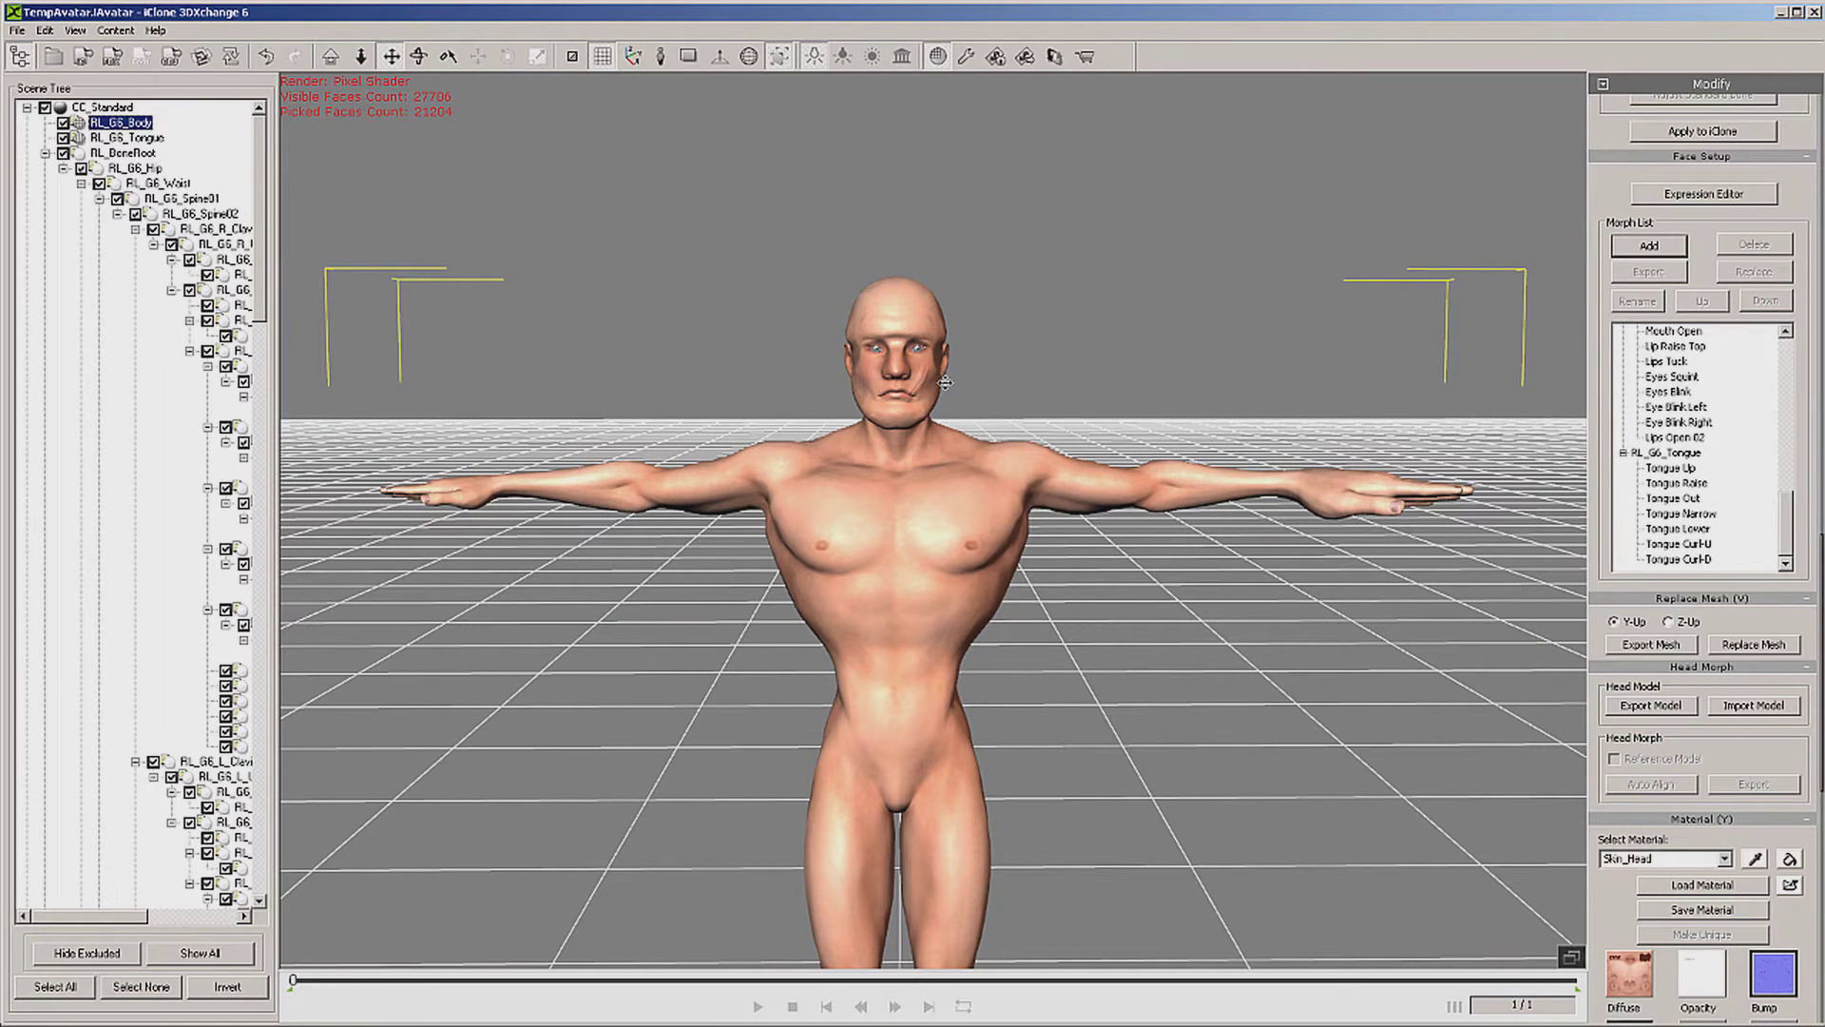
right_click_drag(945, 382, 969, 367)
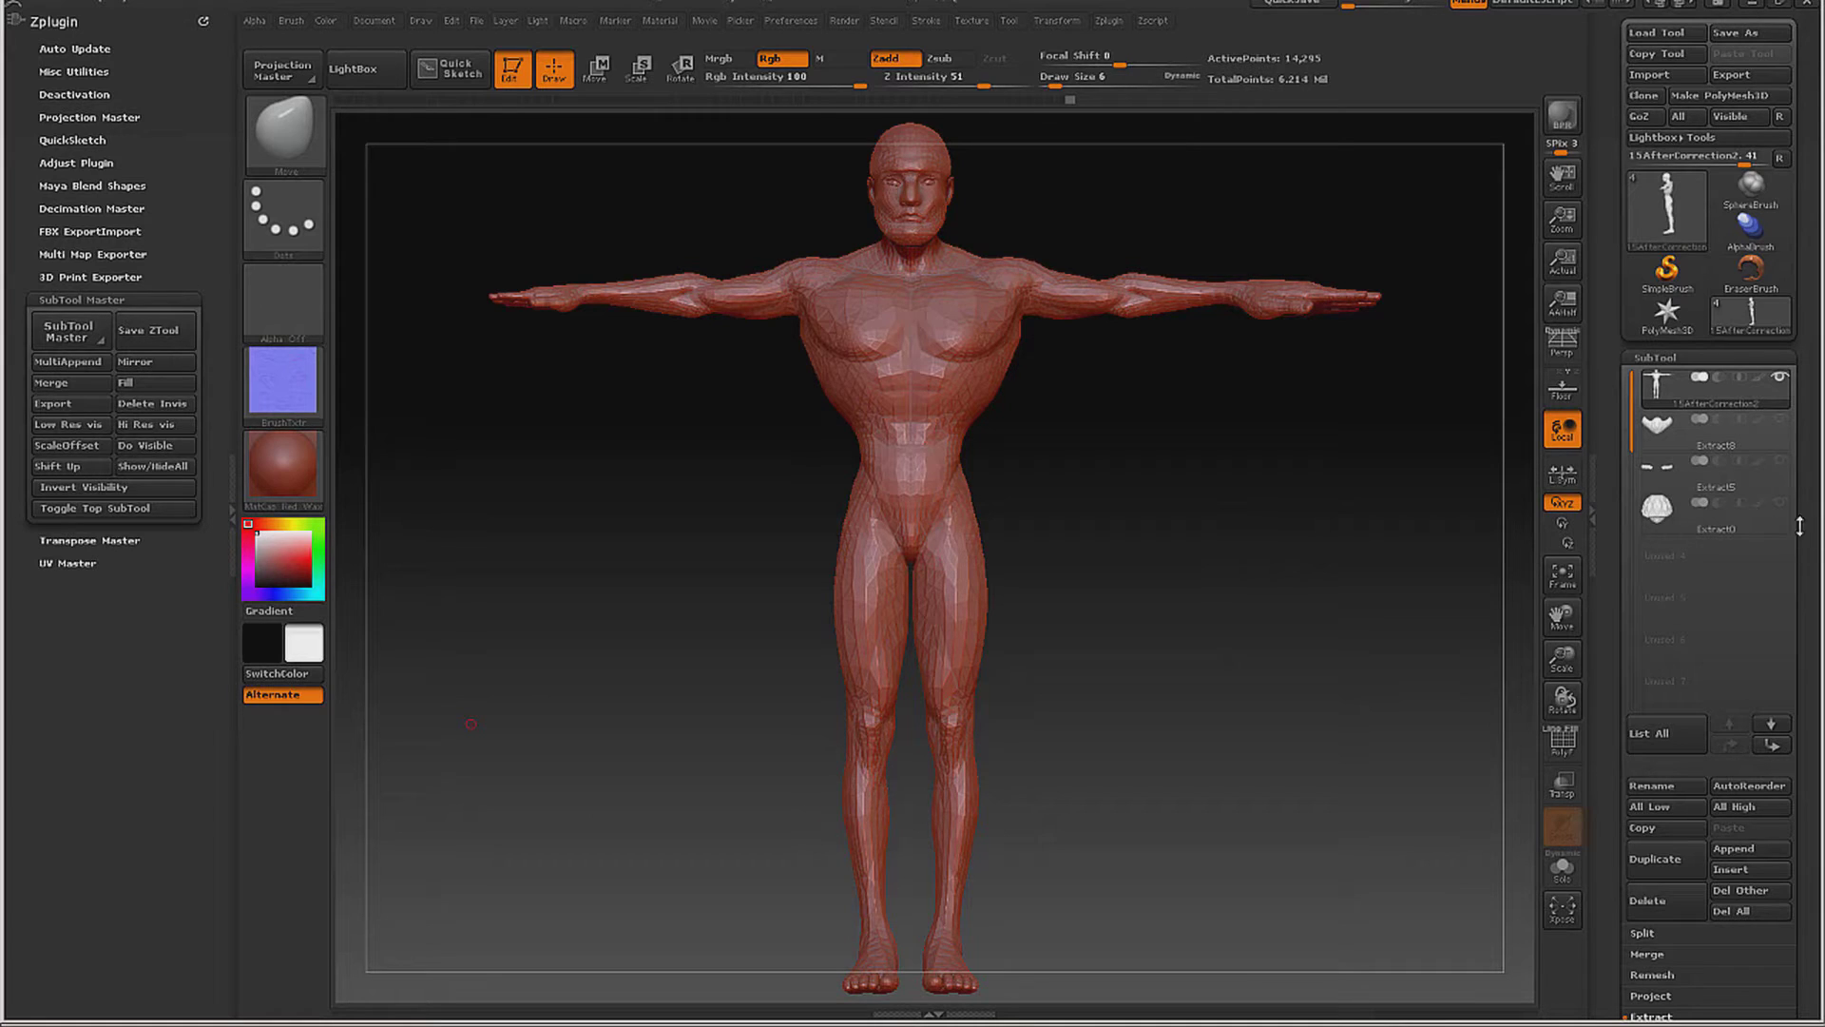
Step: With the Extract0 hair subtool active, drop all visible subtools to lowest subdivision via Low Res vis
left_click(1749, 523)
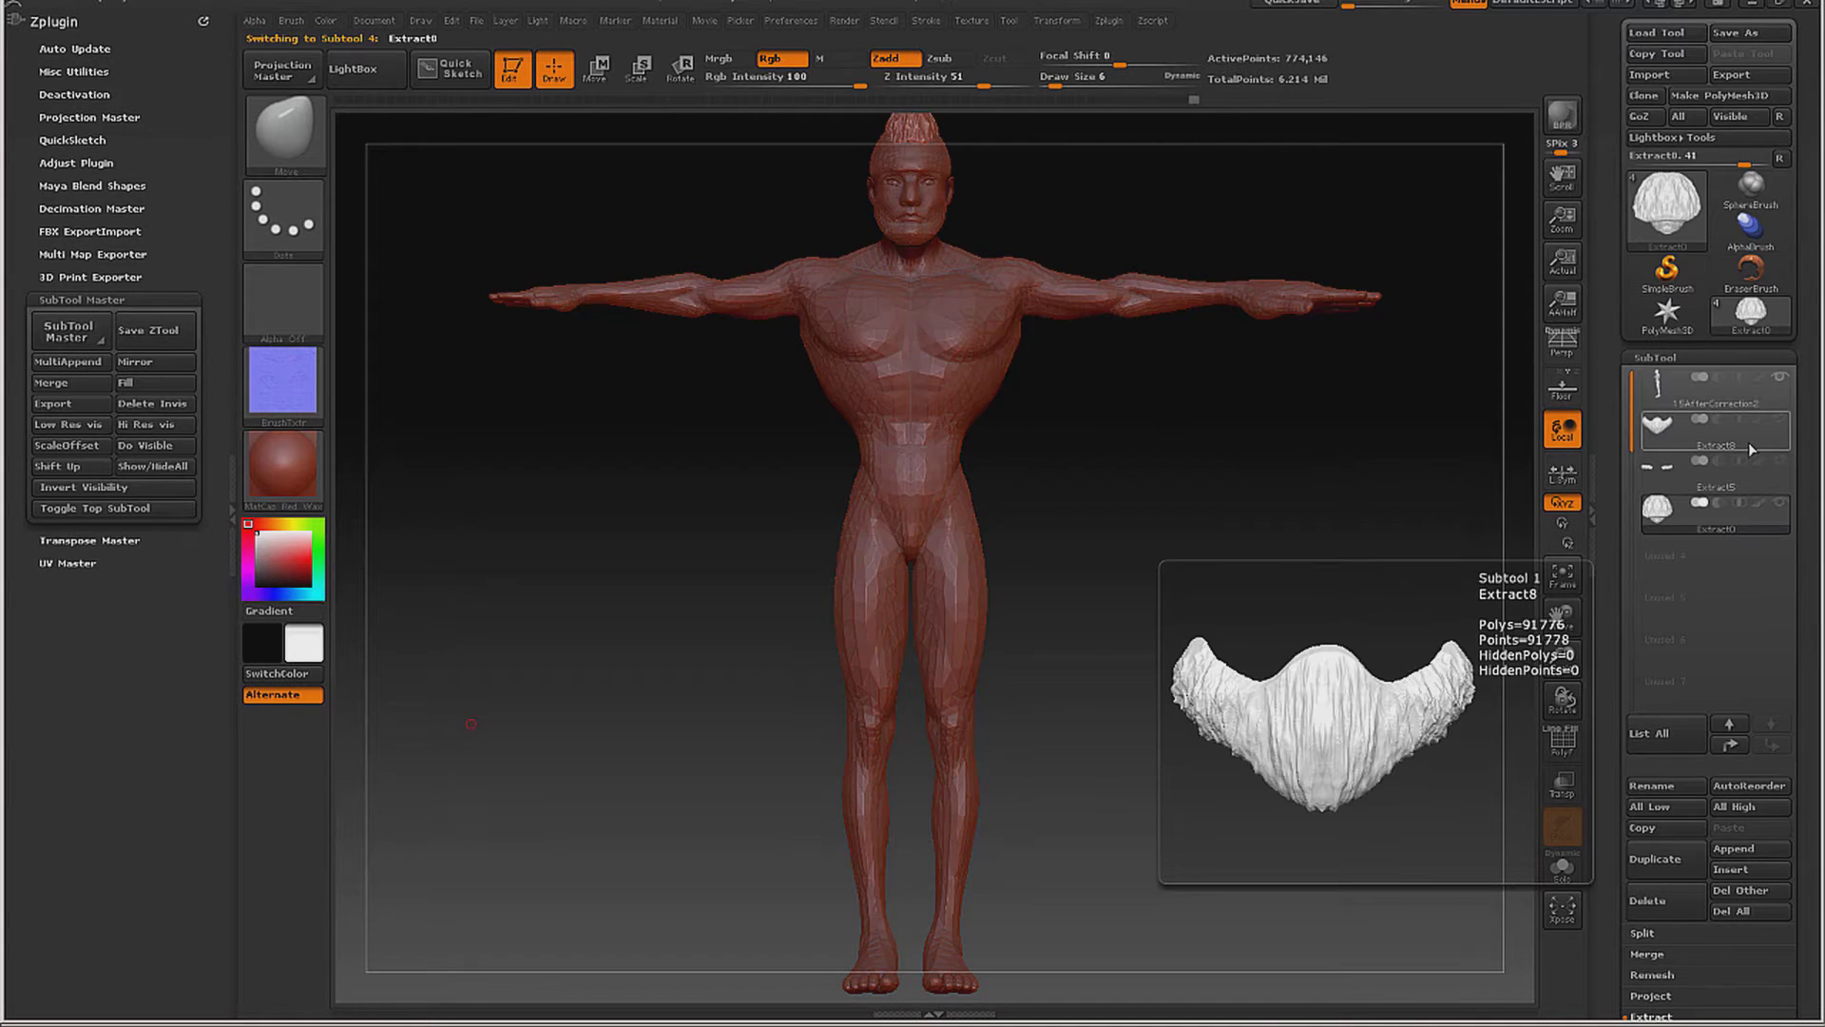
left_click(1751, 433)
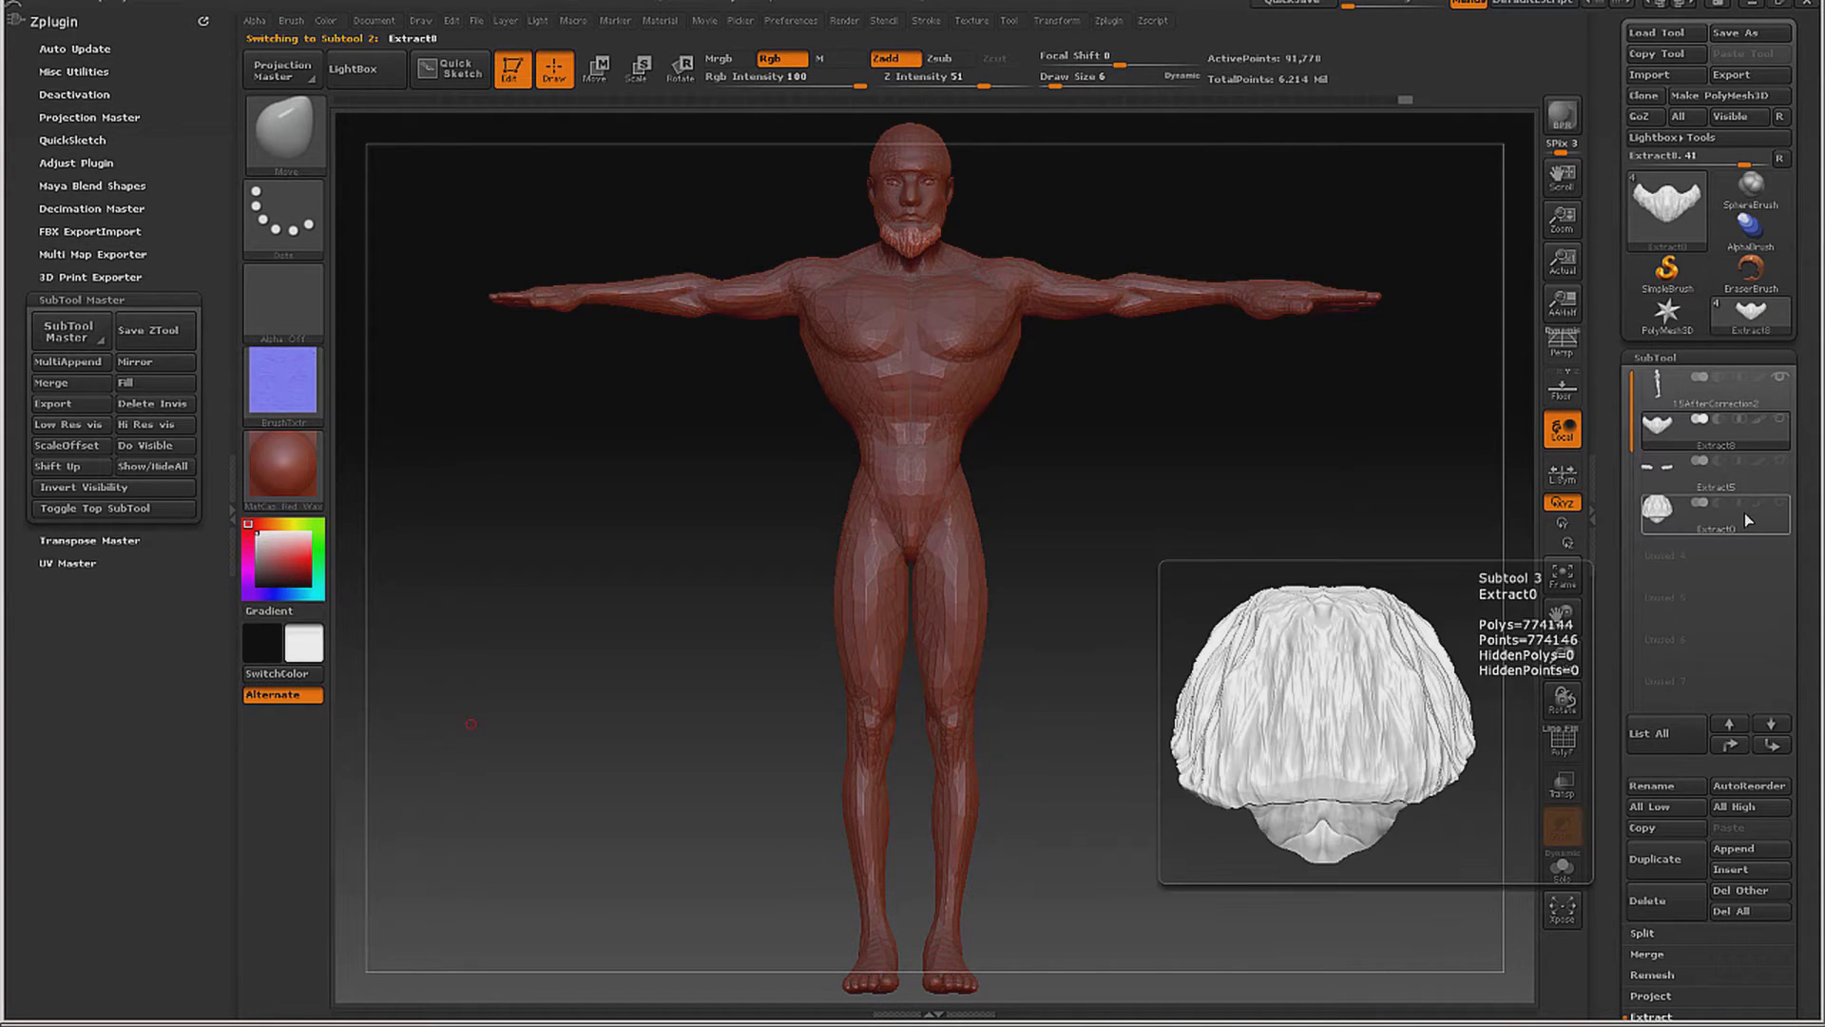
left_click(1745, 521)
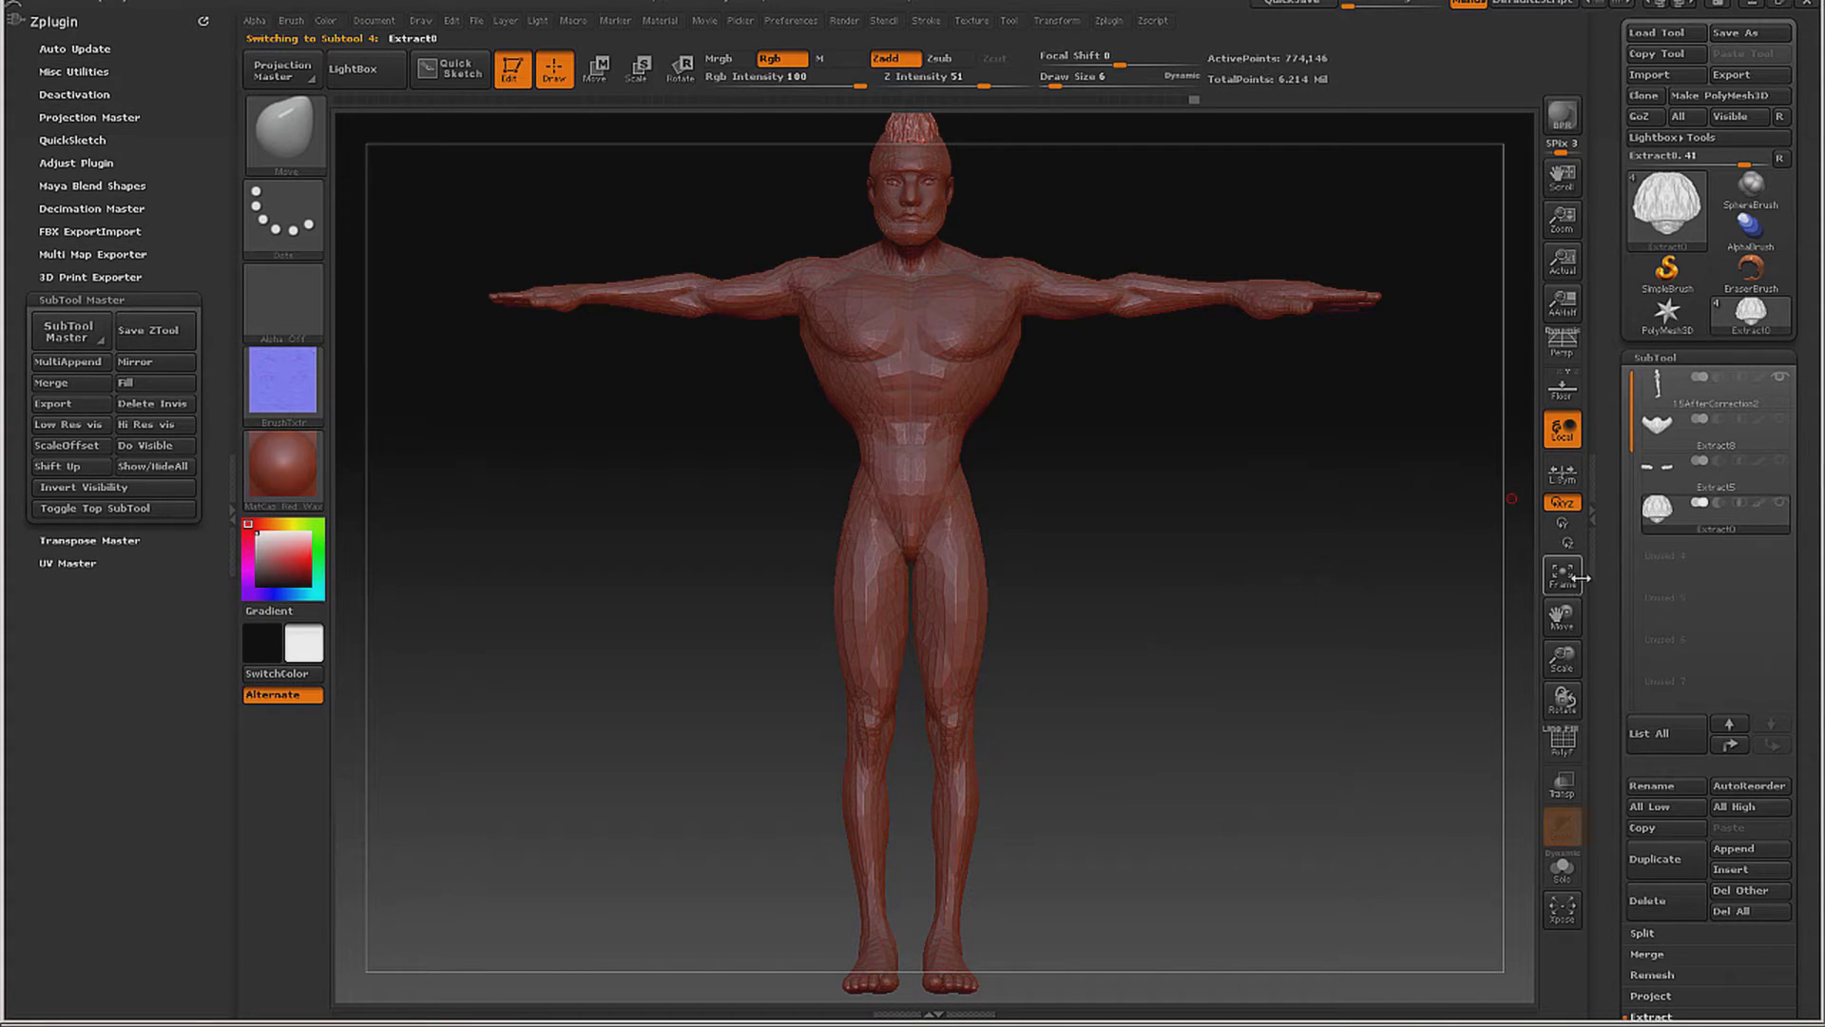
left_click_drag(1173, 554, 1082, 571, "shift")
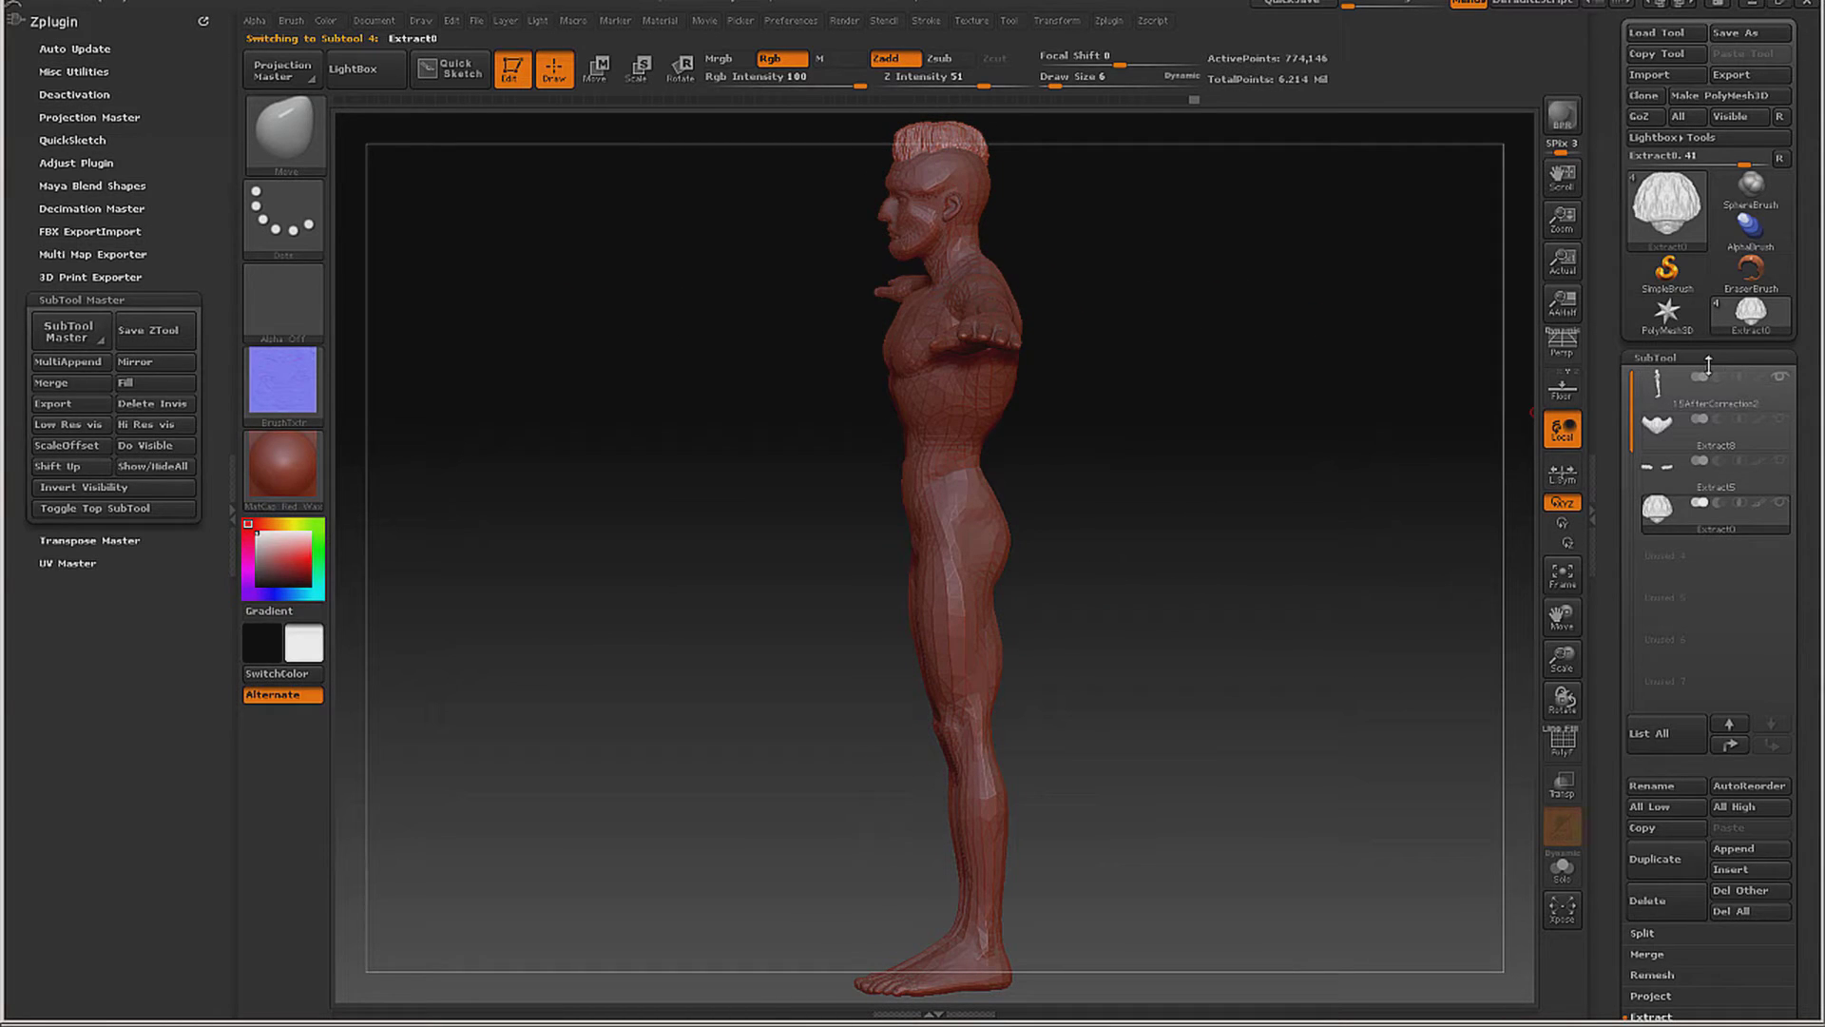
left_click(1659, 359)
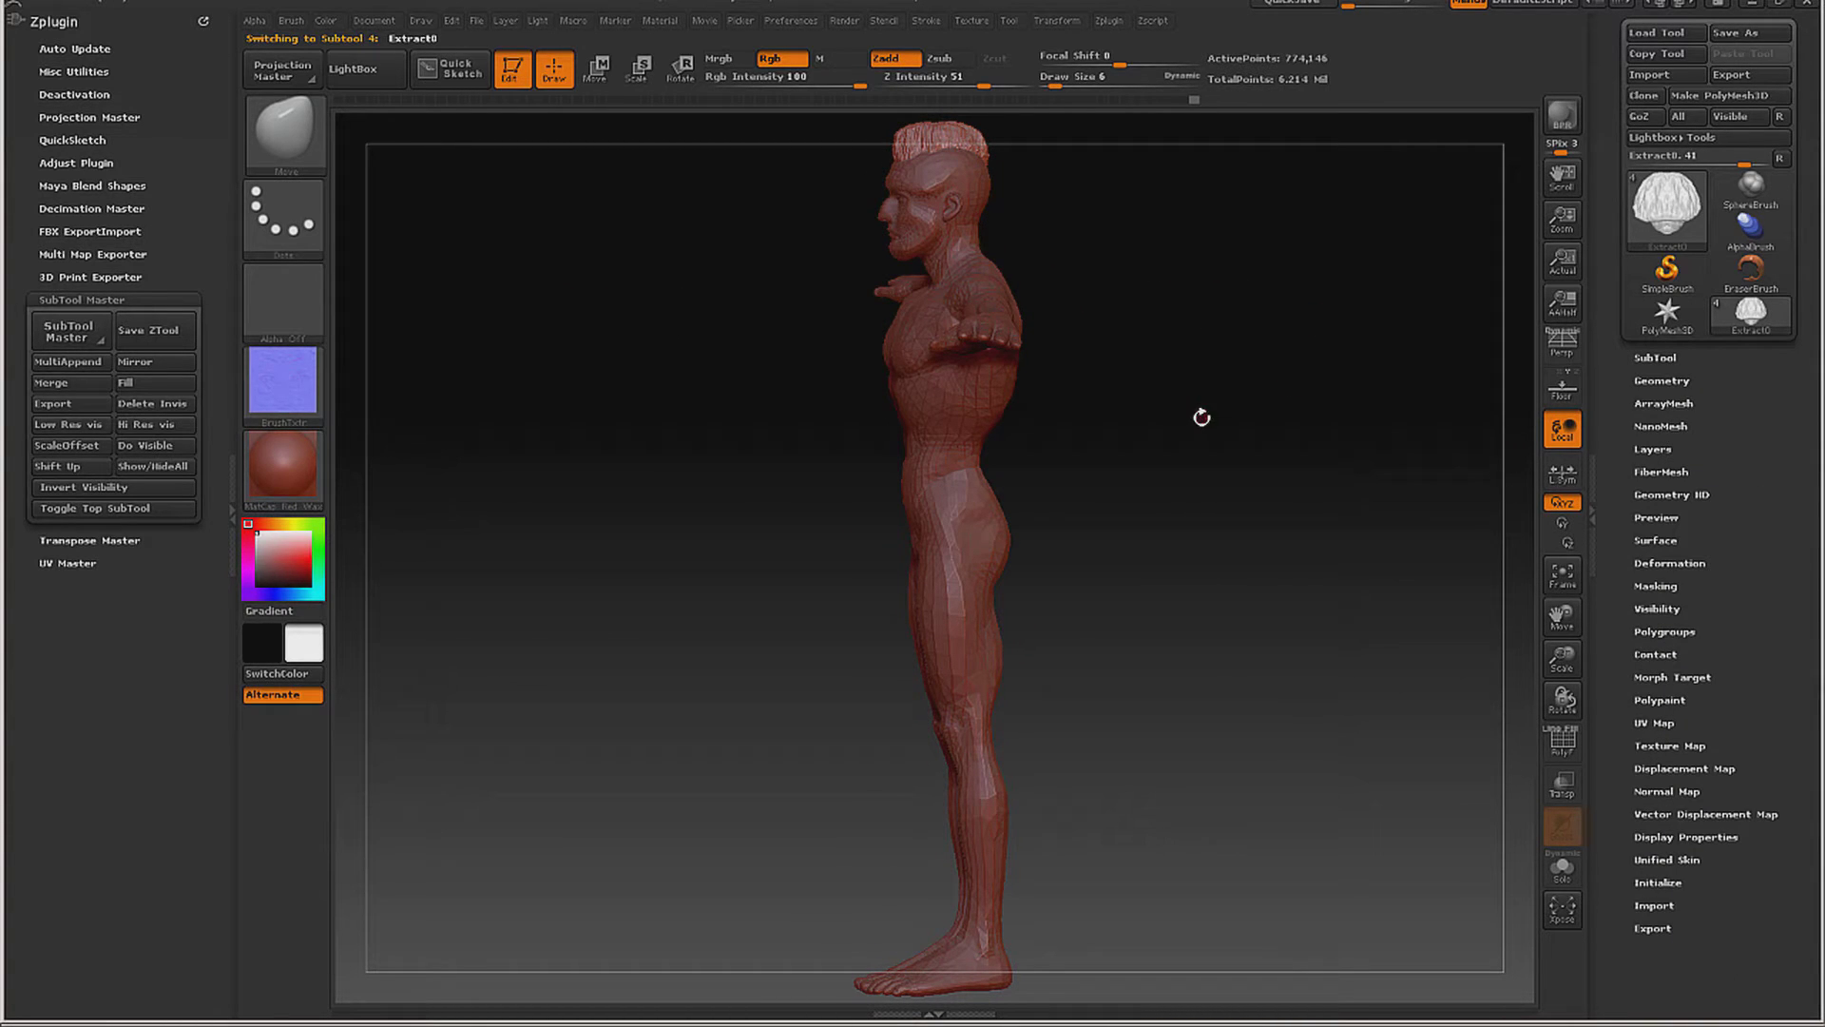
left_click(71, 424)
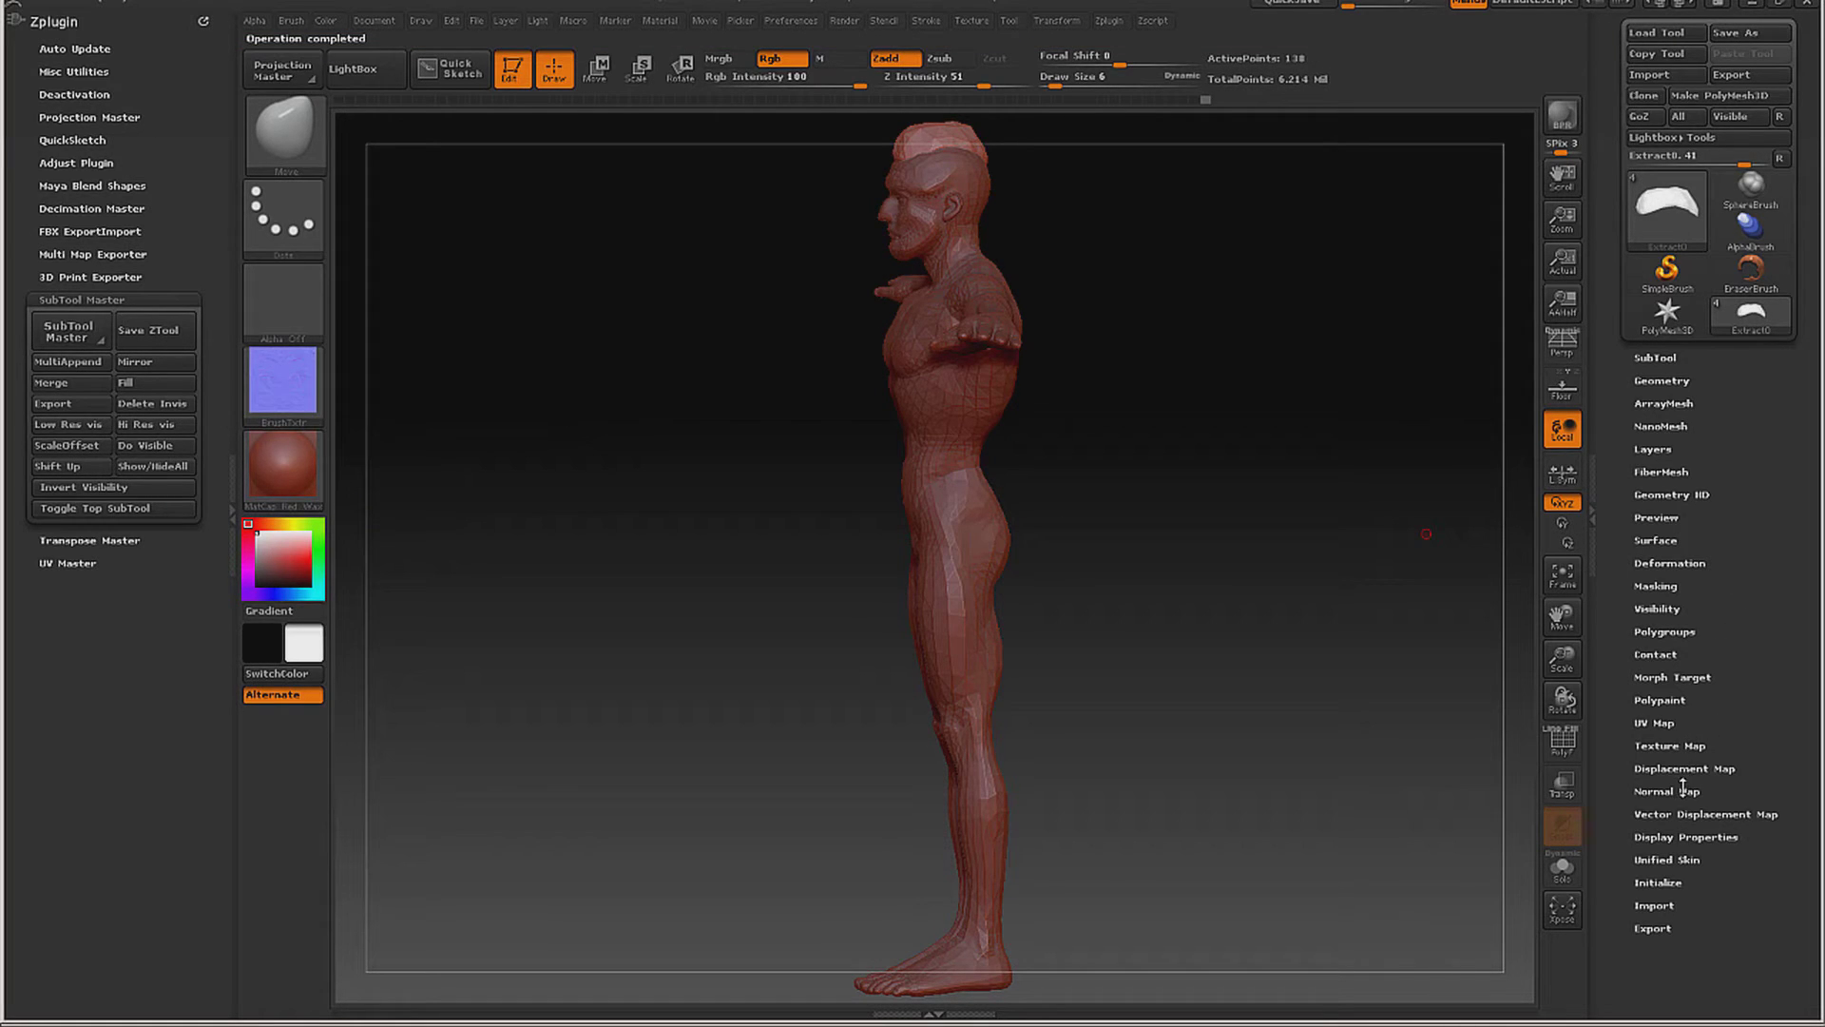
Step: Widen the UV Map Border for the mohawk mesh
left_click(1662, 724)
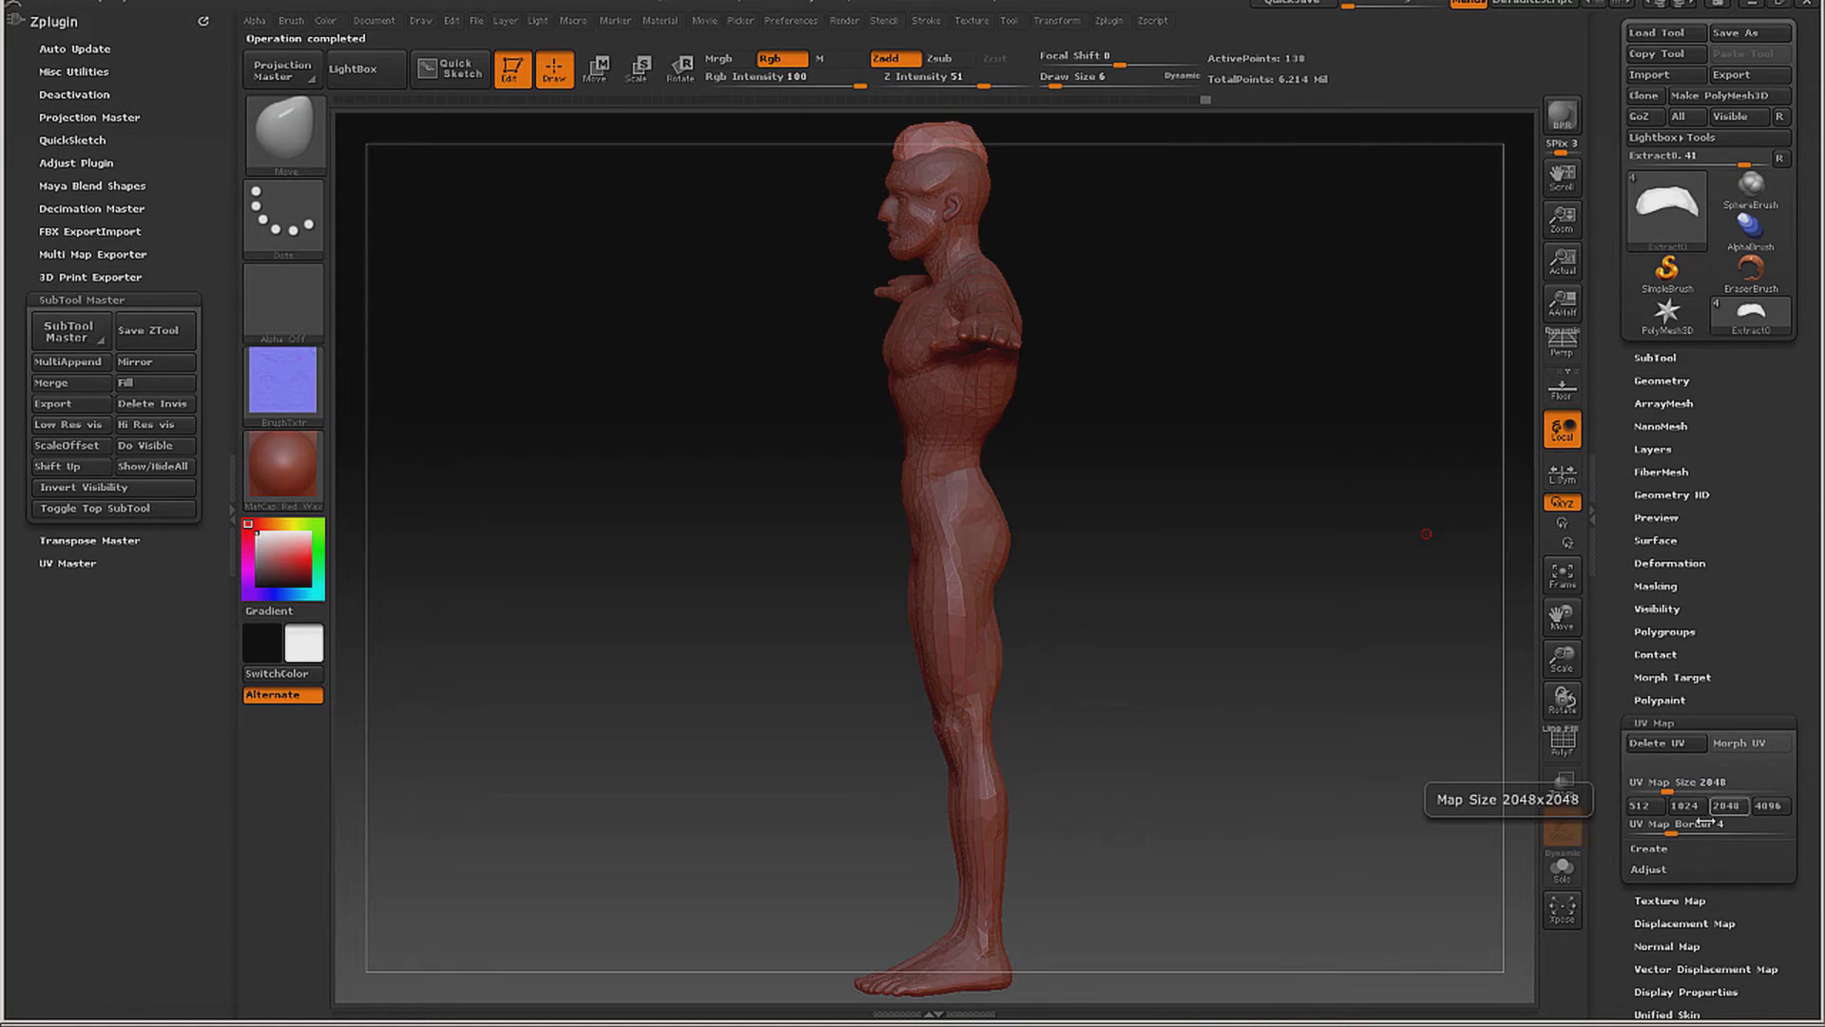
left_click_drag(1701, 824, 1766, 818)
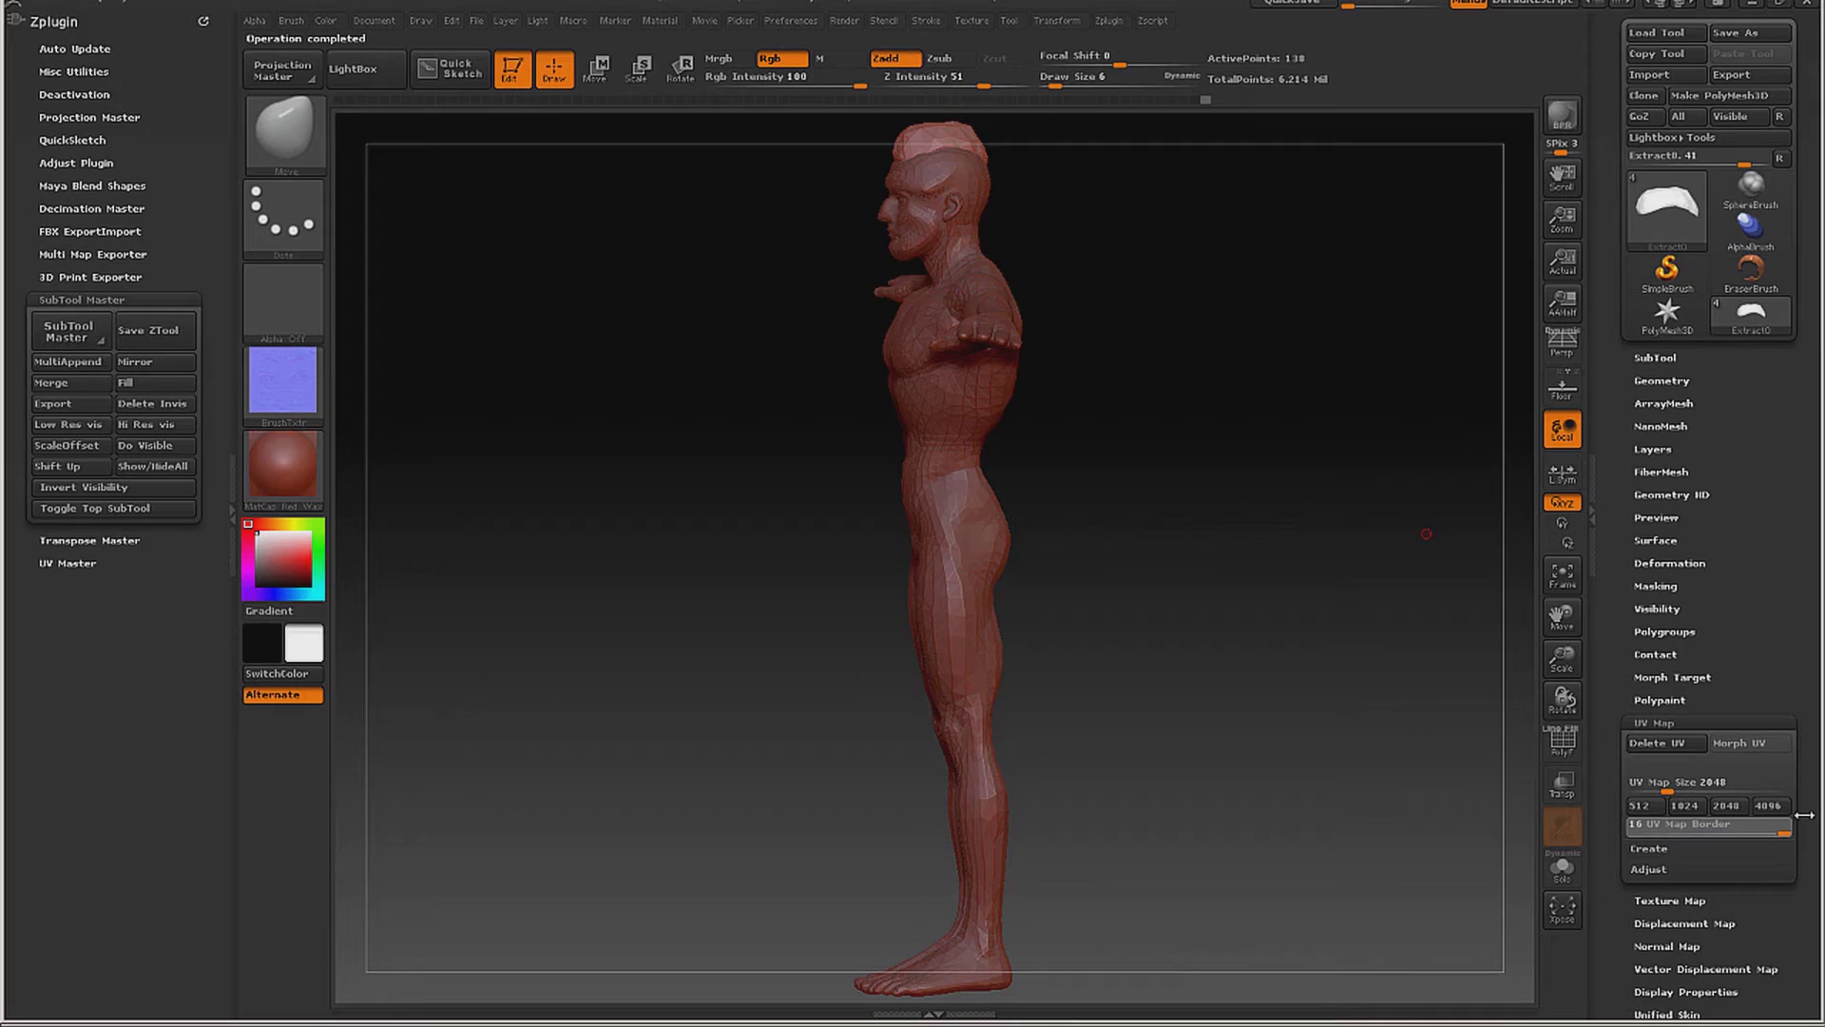
left_click(1723, 722)
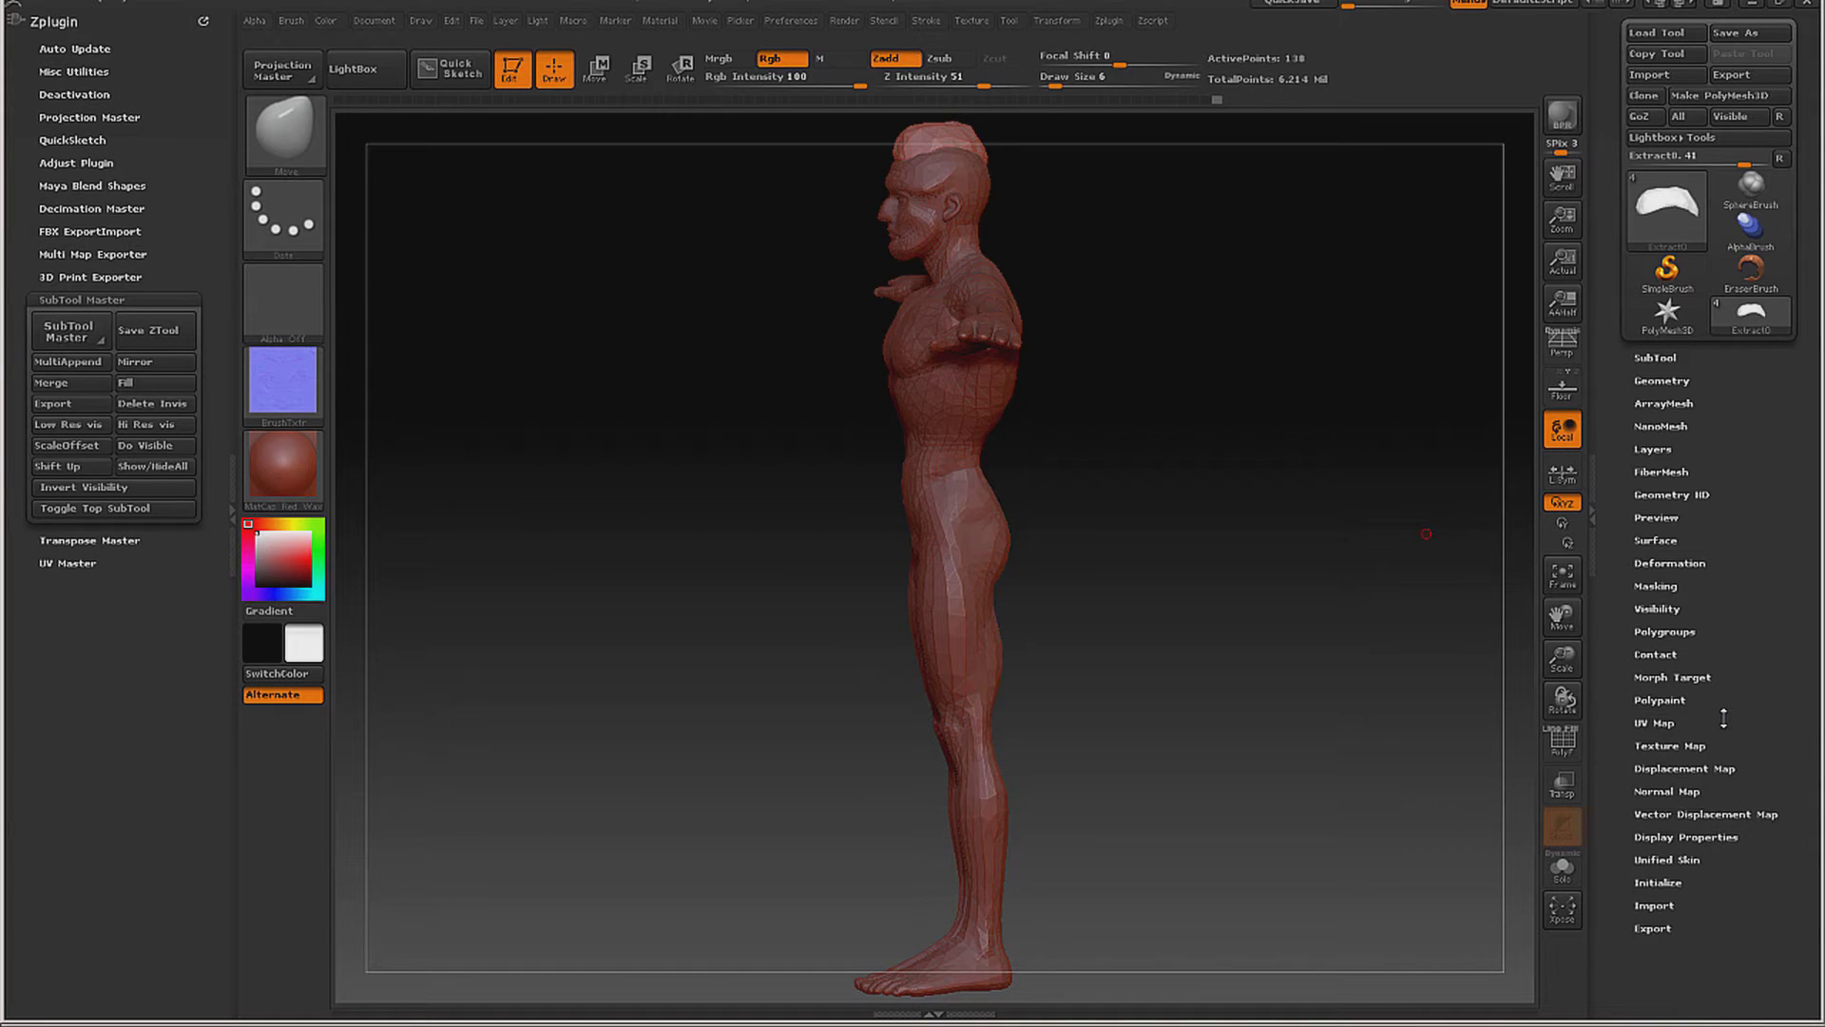
Step: Create the mohawk's normal map and clone it into the texture slot with Clone NM
left_click(1683, 792)
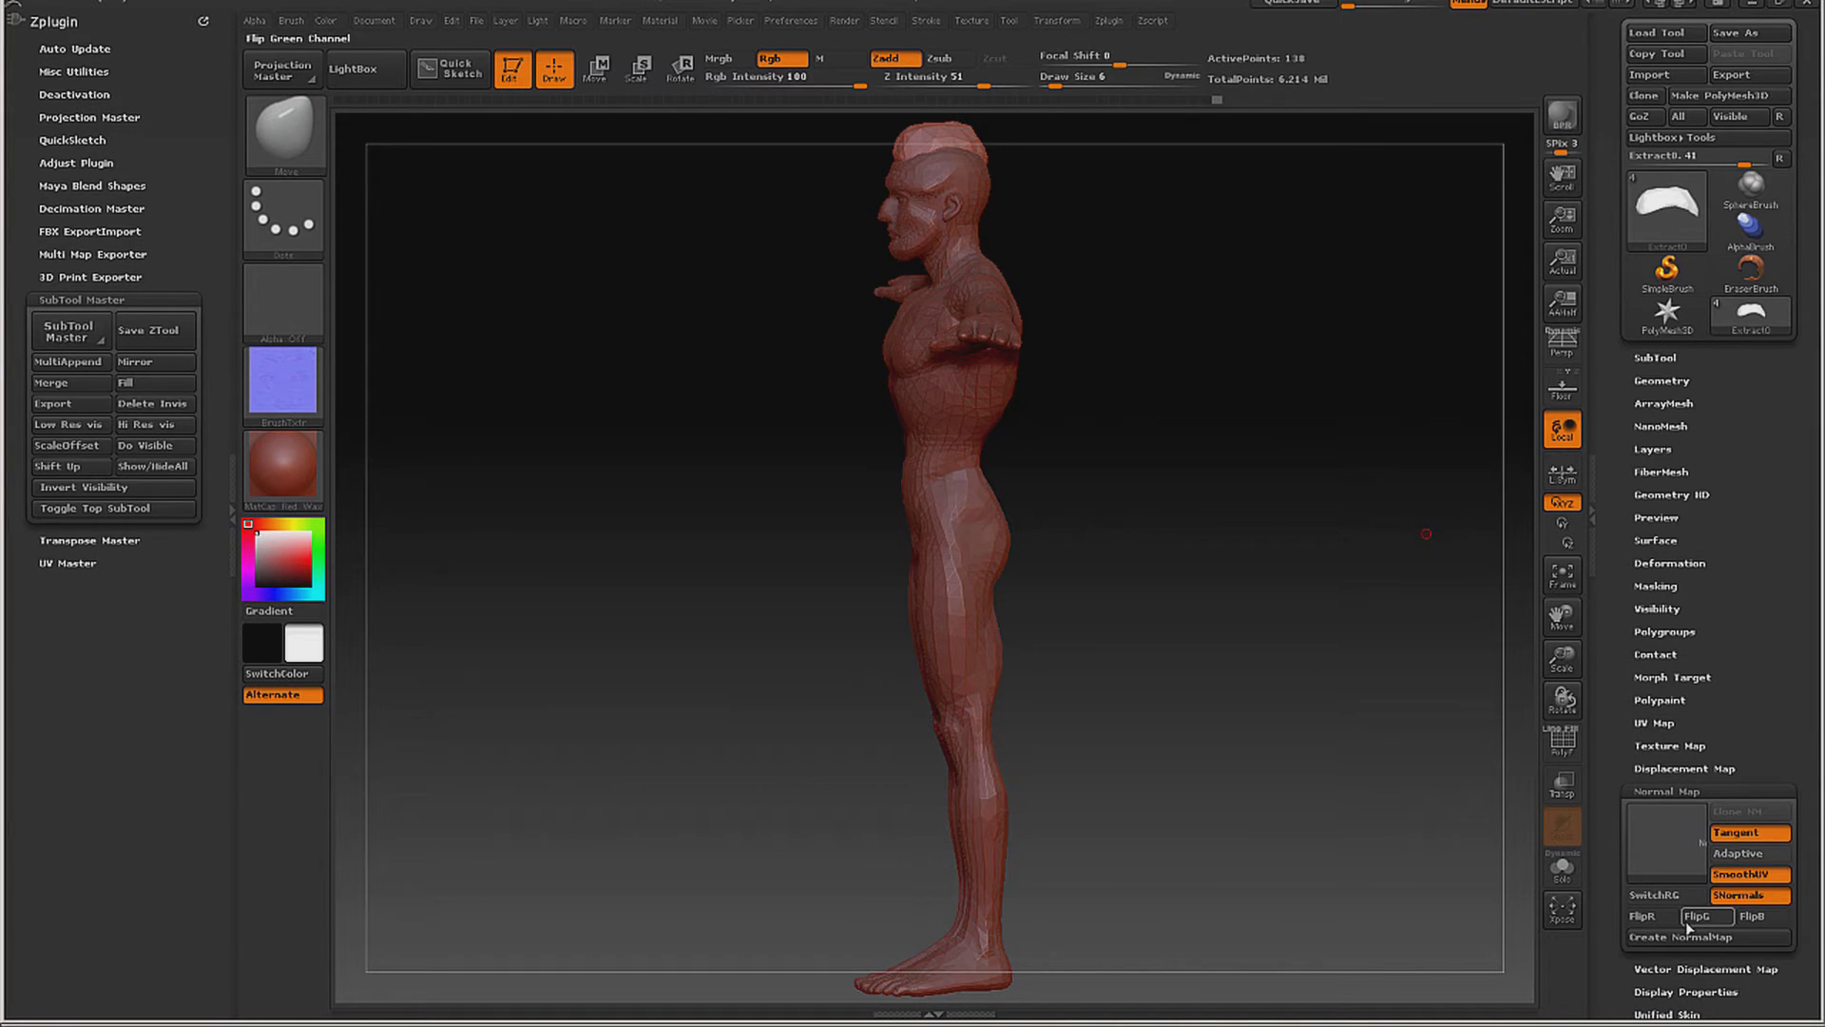
left_click_drag(1379, 758, 1460, 738)
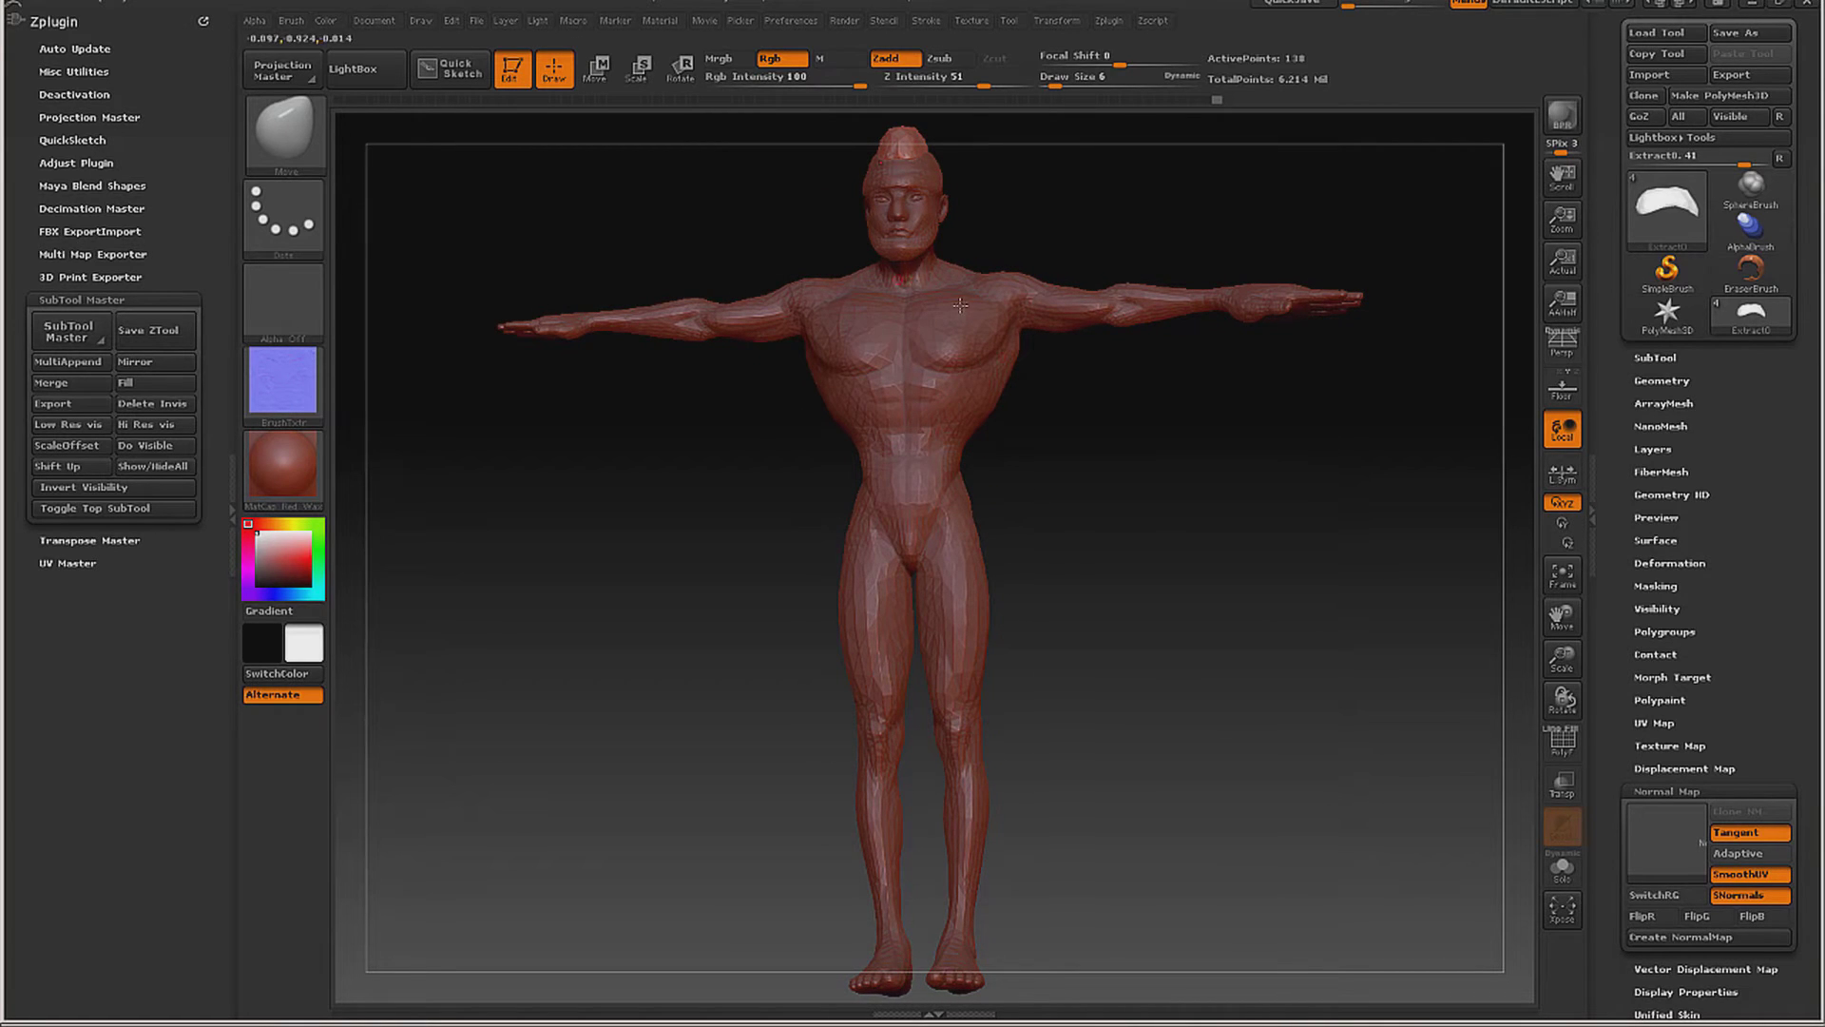
left_click(1691, 938)
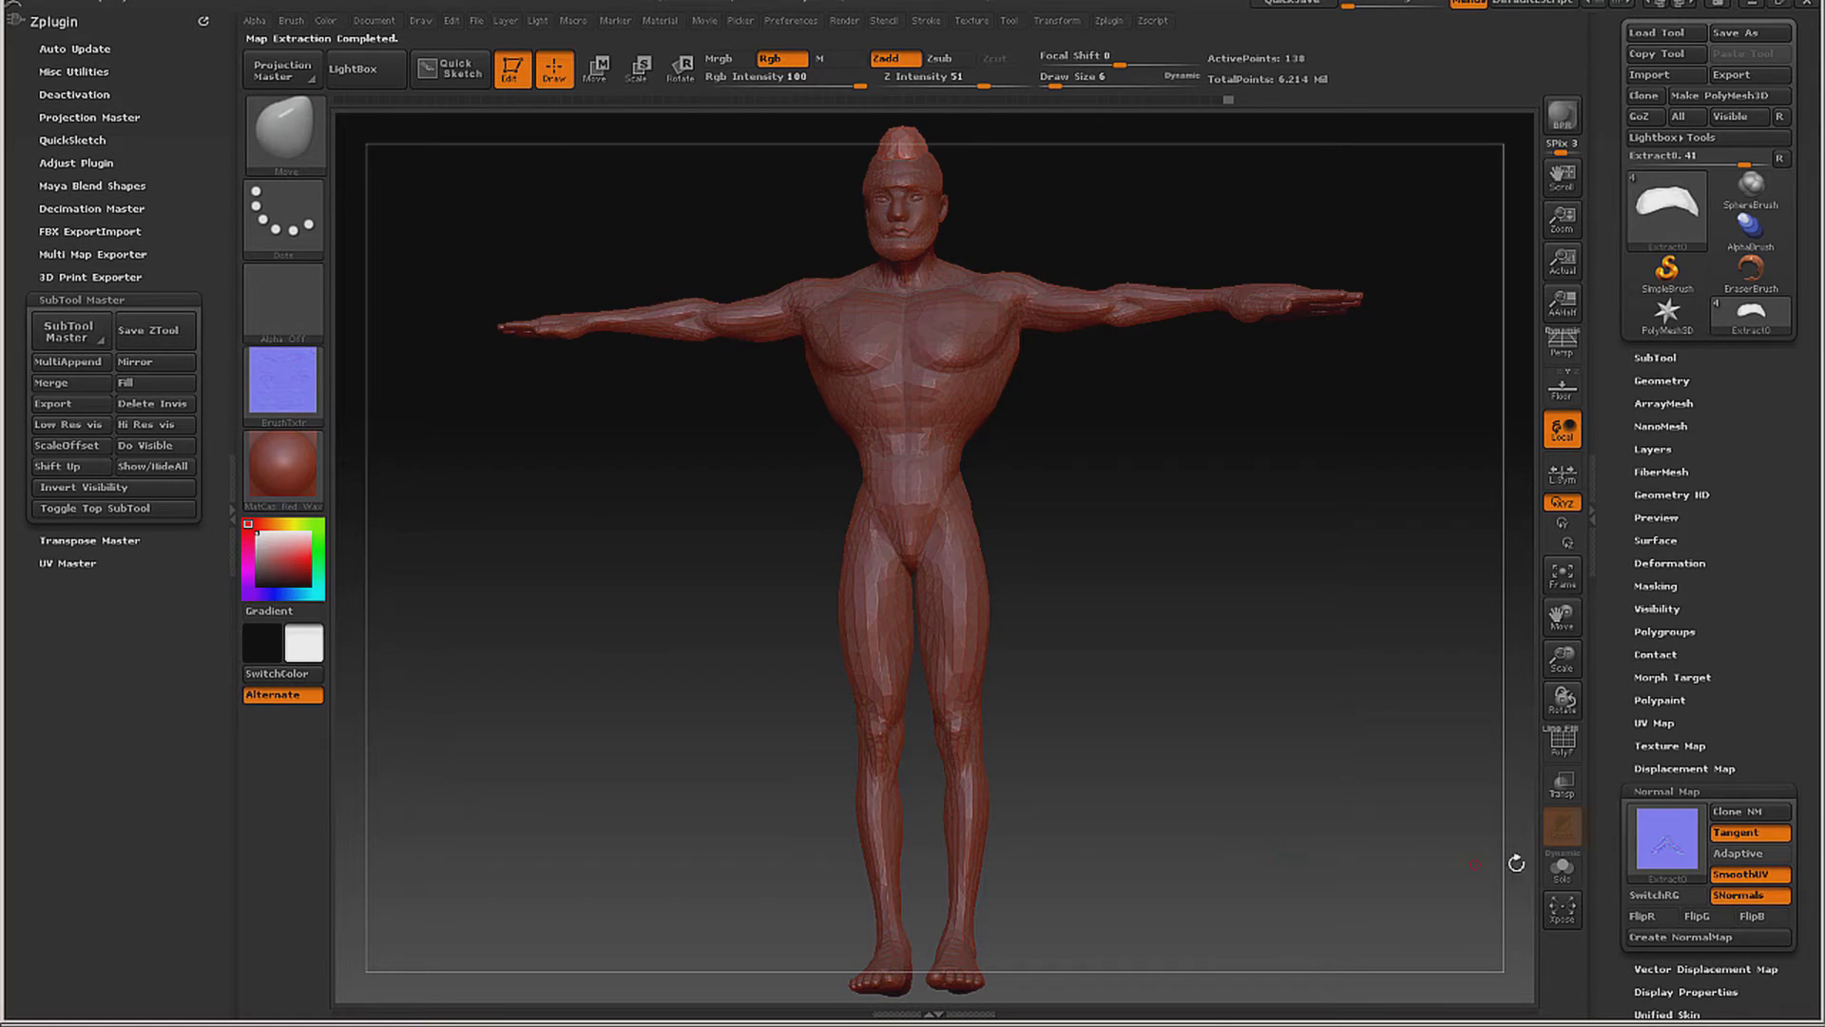
left_click(1732, 812)
Step: Export the cloned normal map texture as a PNG named Mehawk
left_click(973, 21)
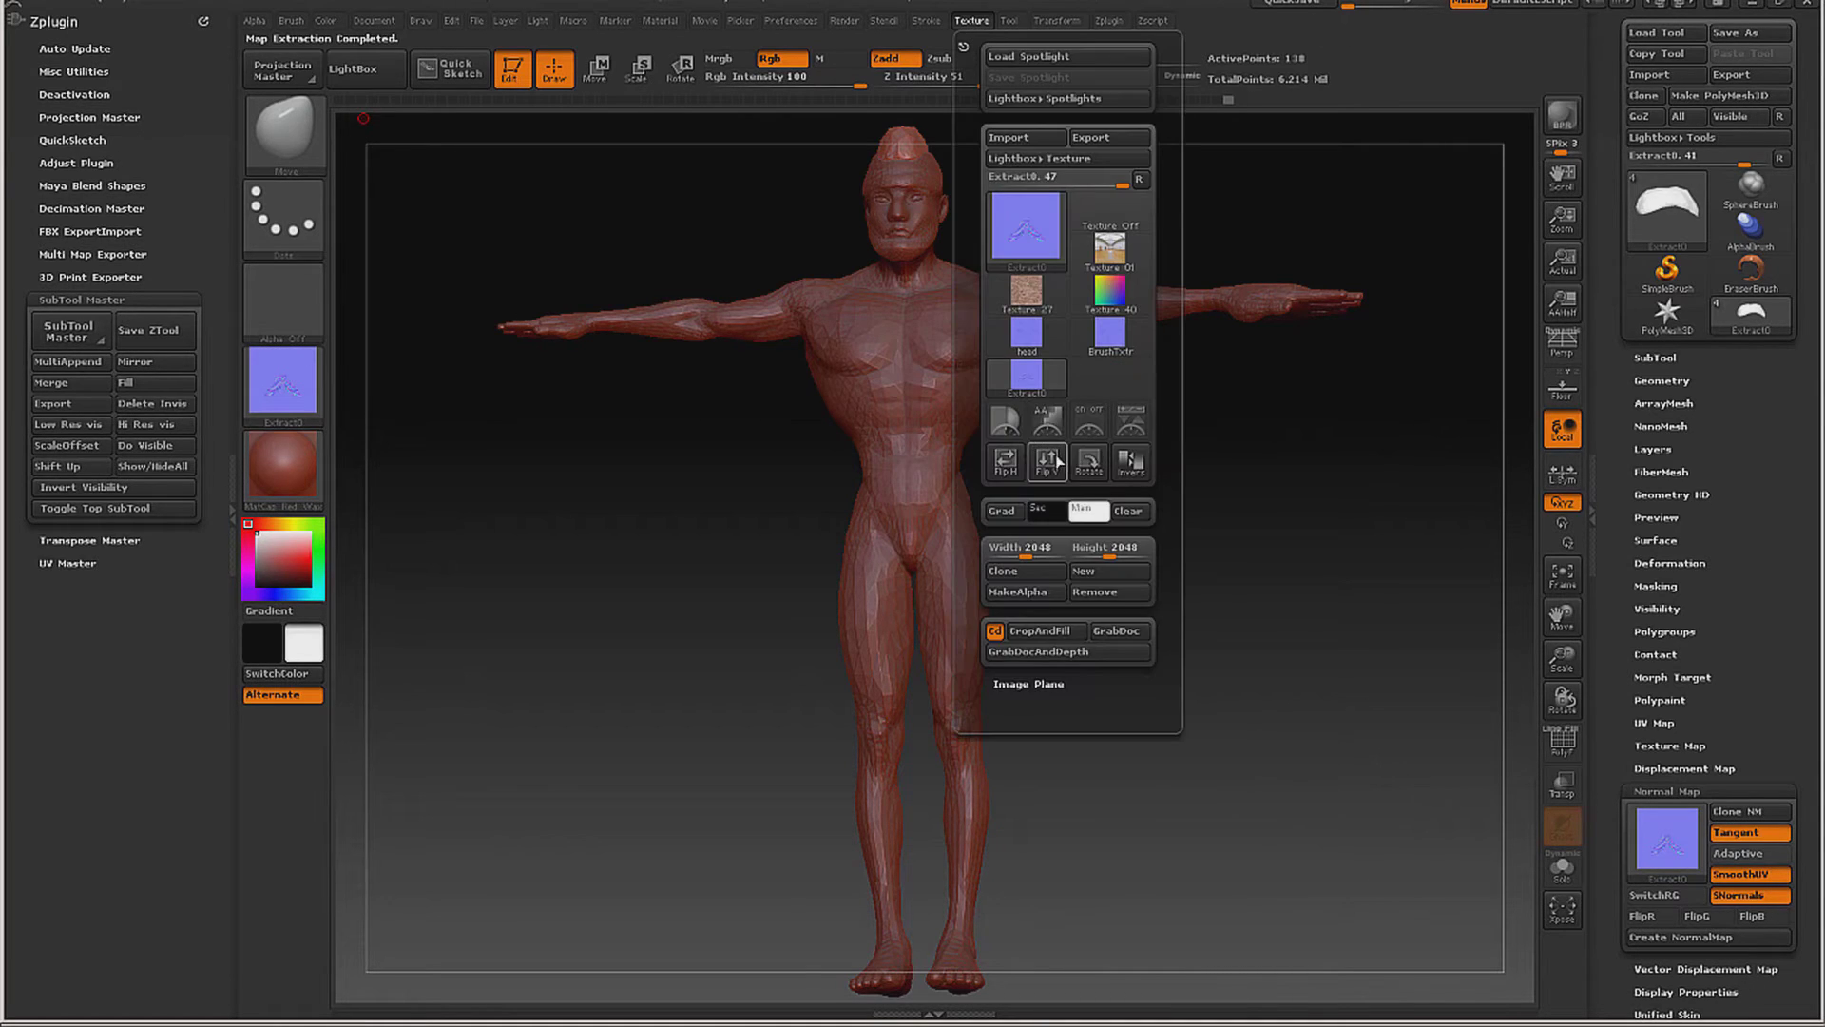
left_click(1131, 139)
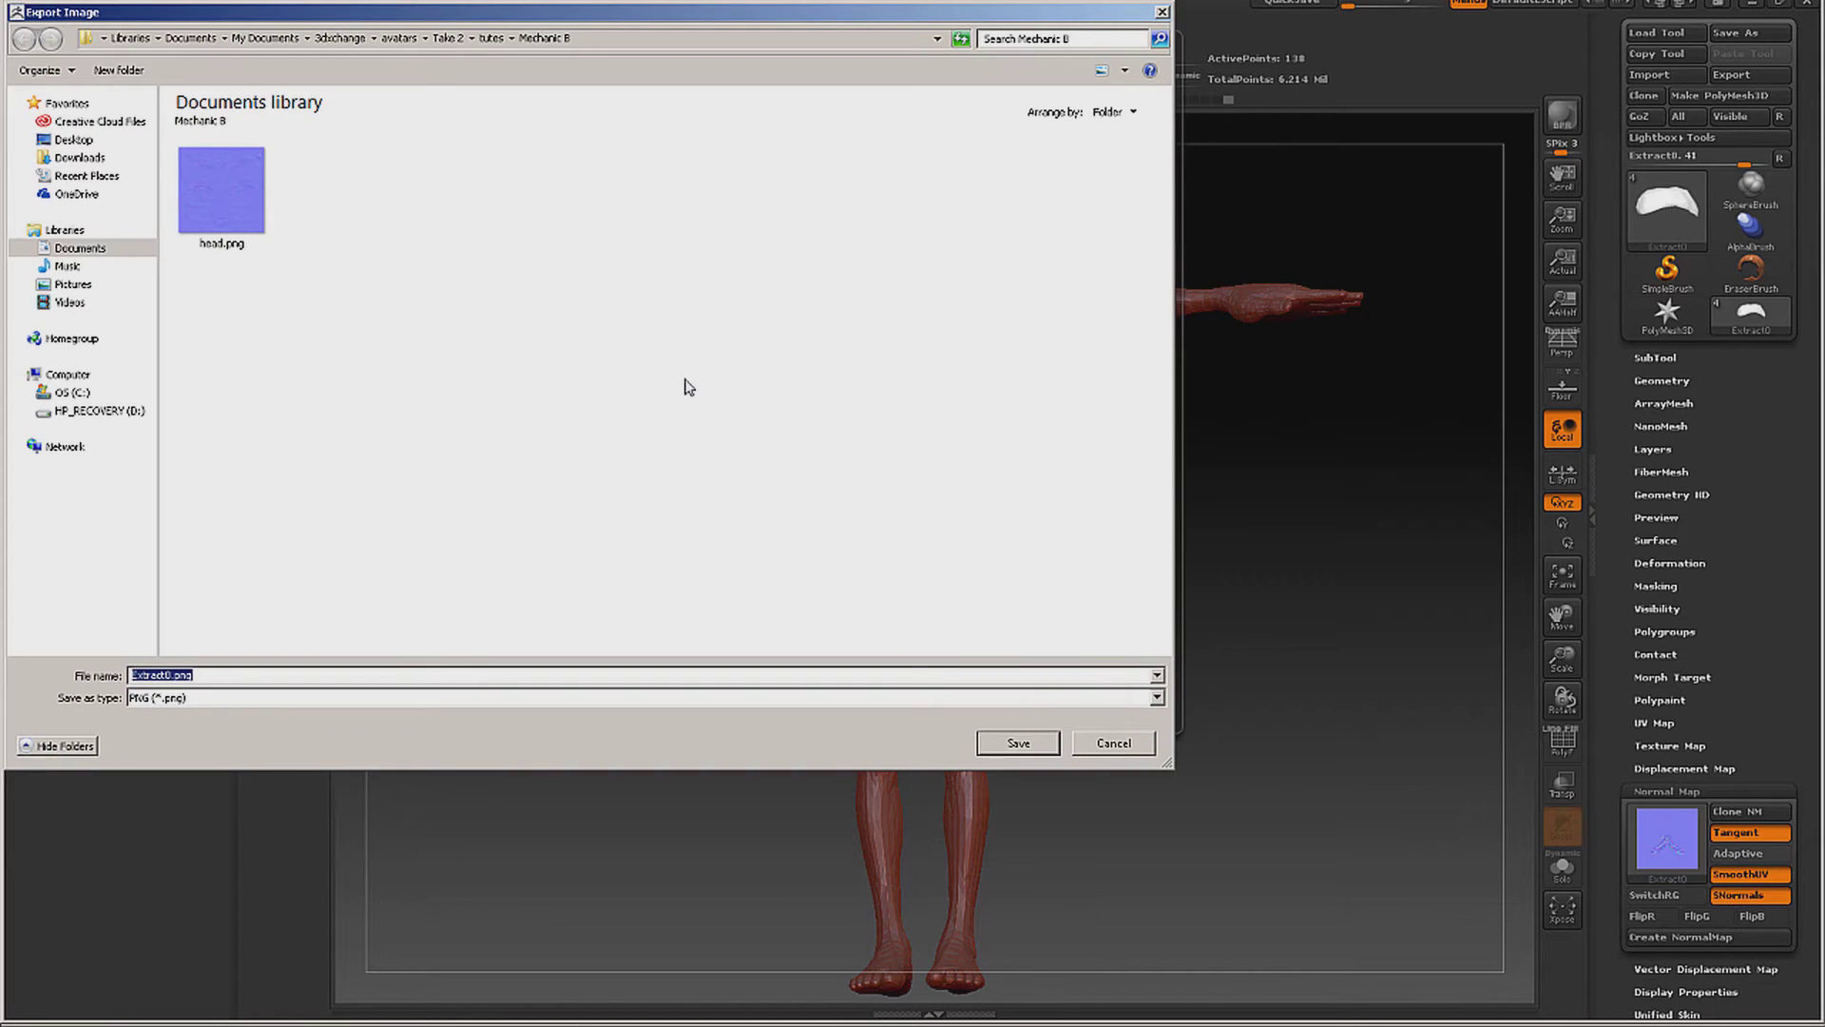
type("Mechani")
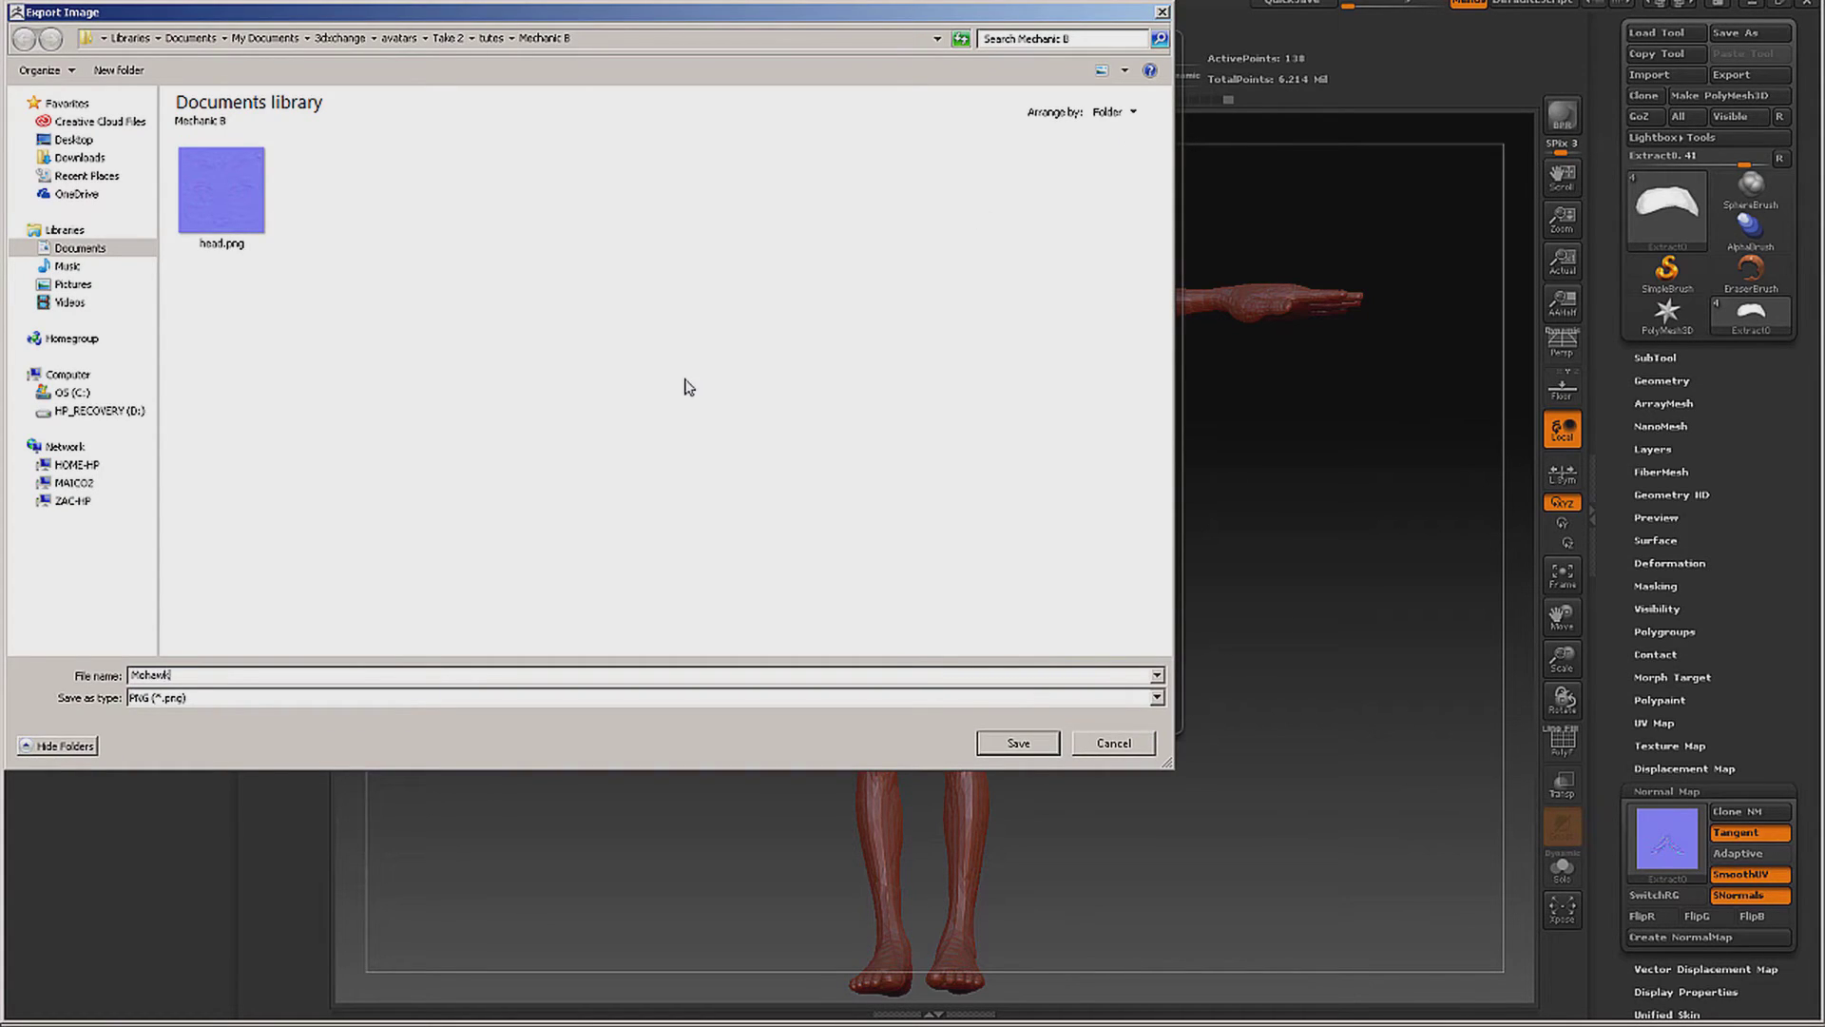
key("Return")
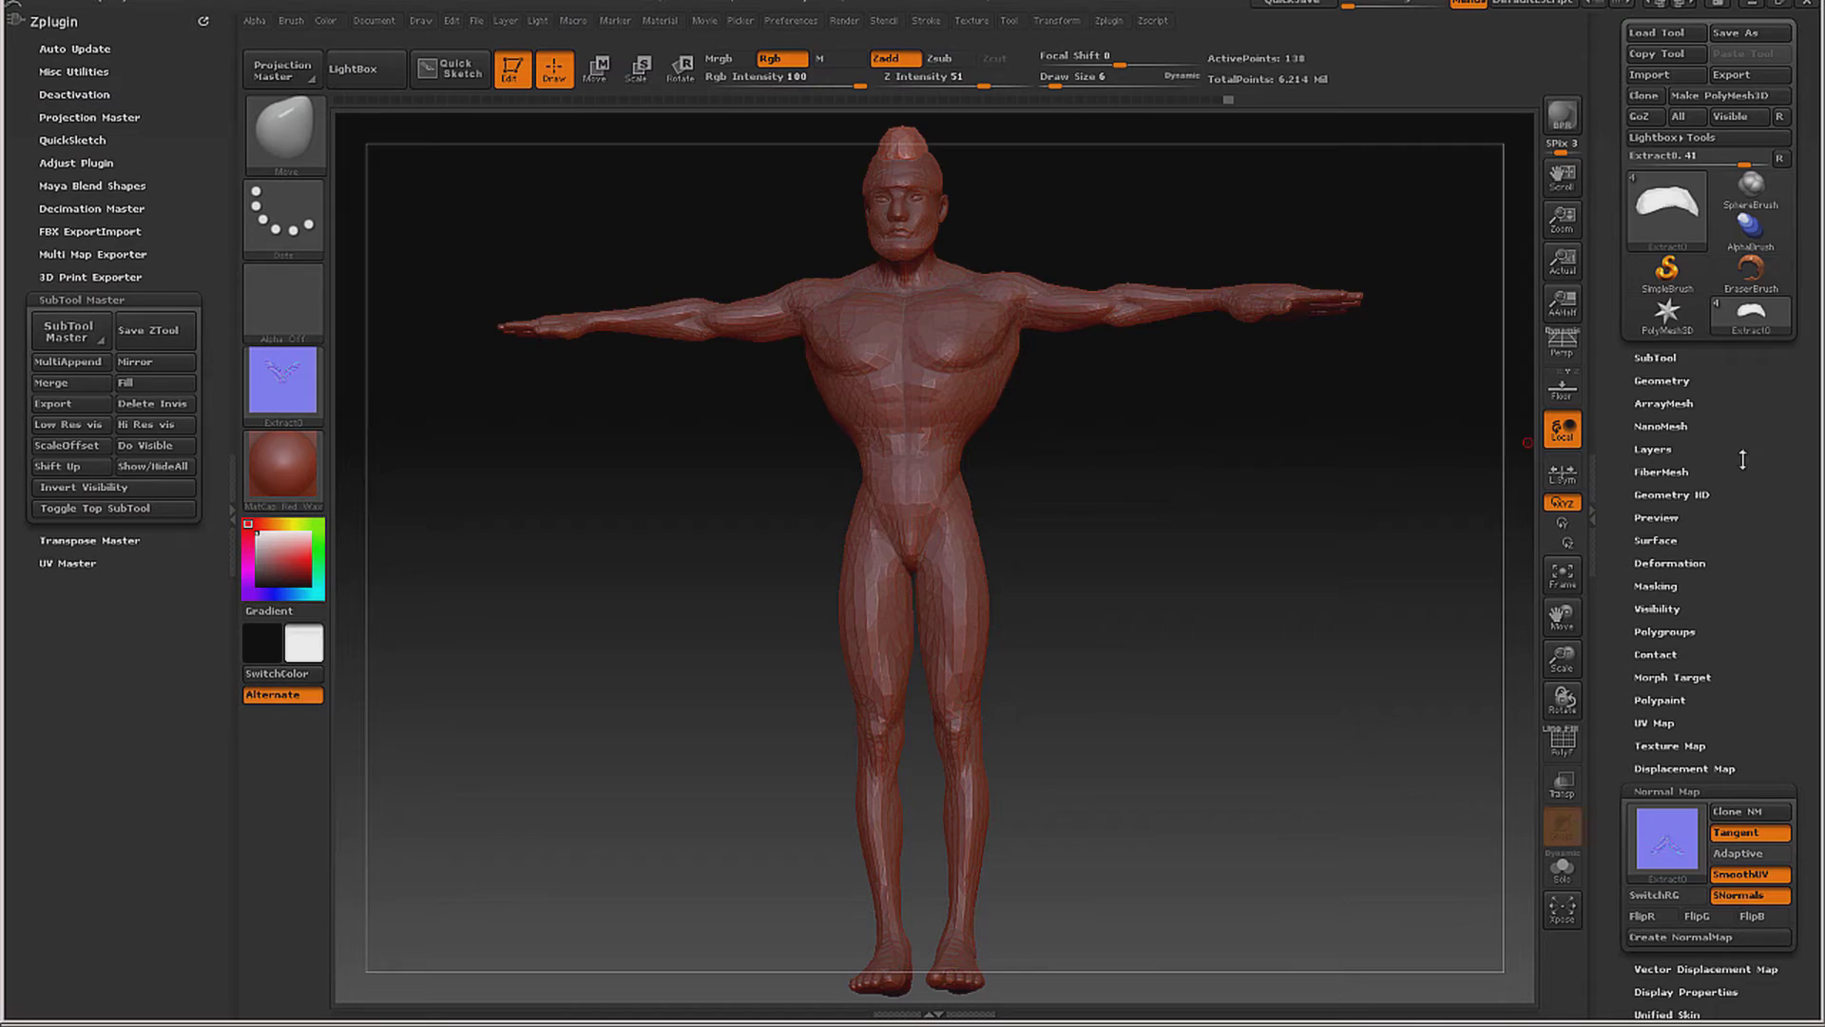
Step: Step the mohawk up through subdivision levels, then settle it at SDiv 2 with 758 active points
scroll(1732, 413, "up", 1)
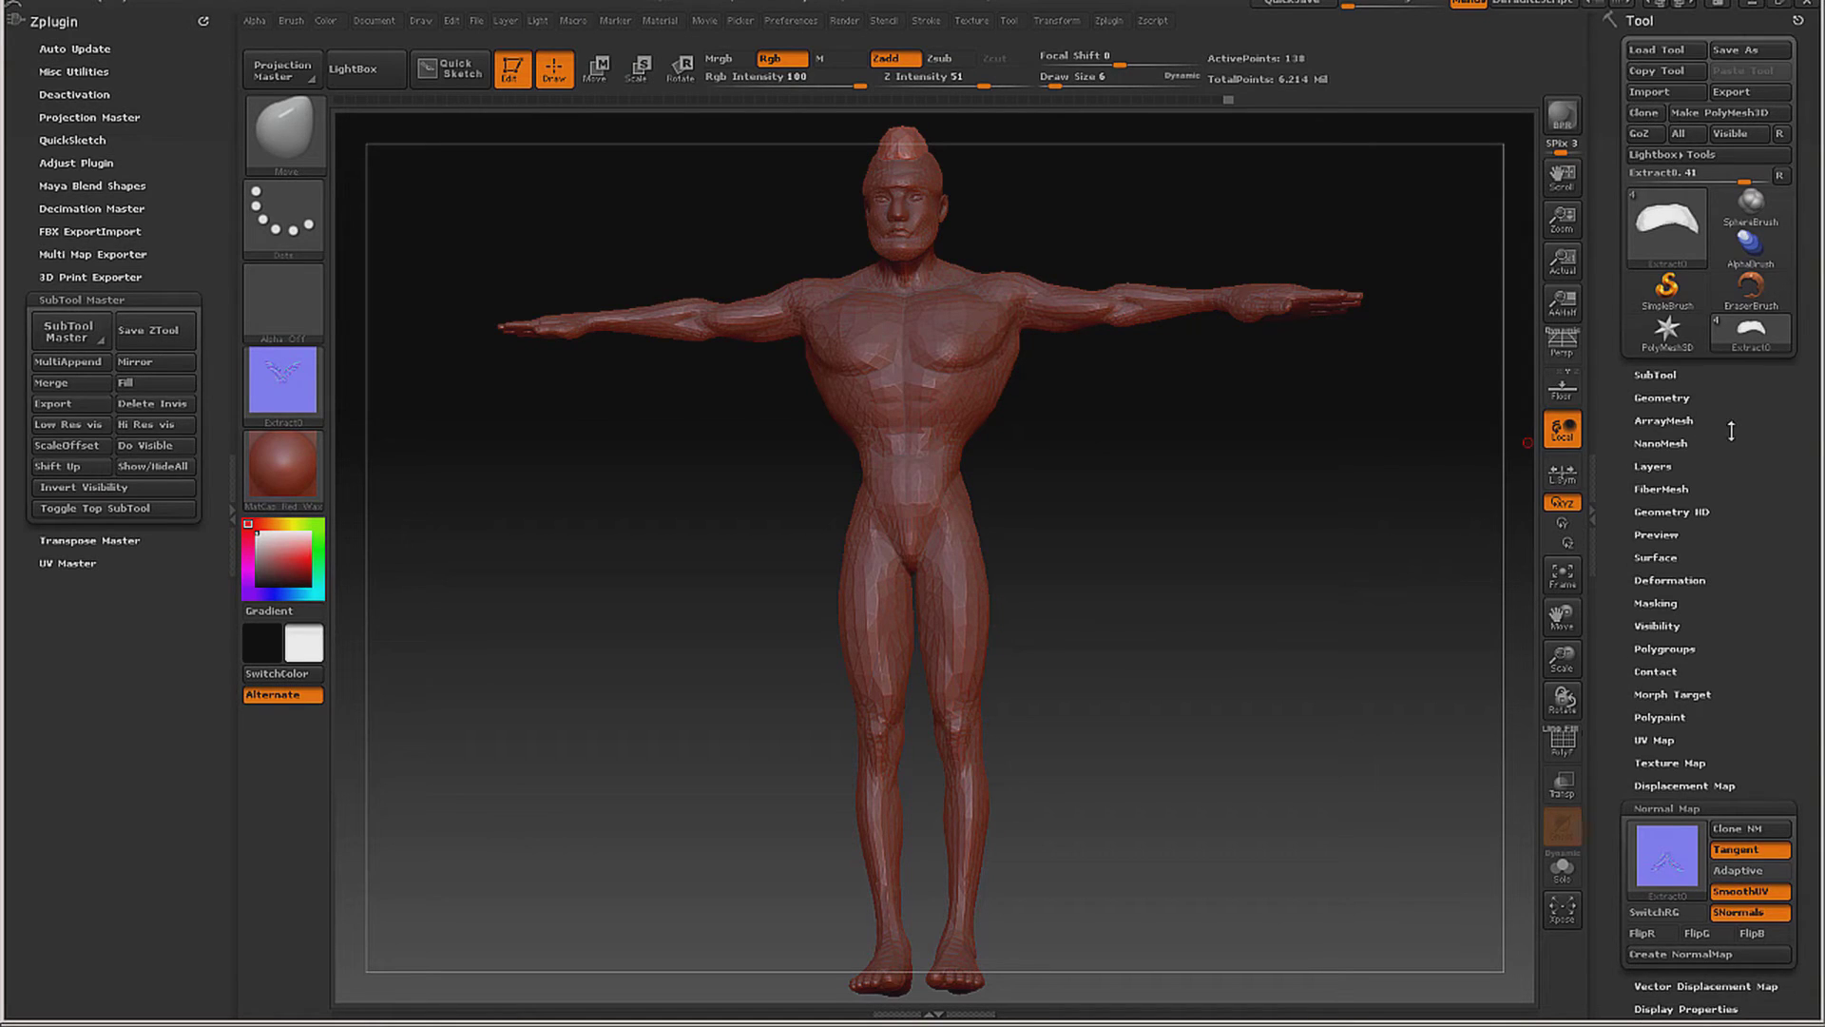
left_click(1668, 397)
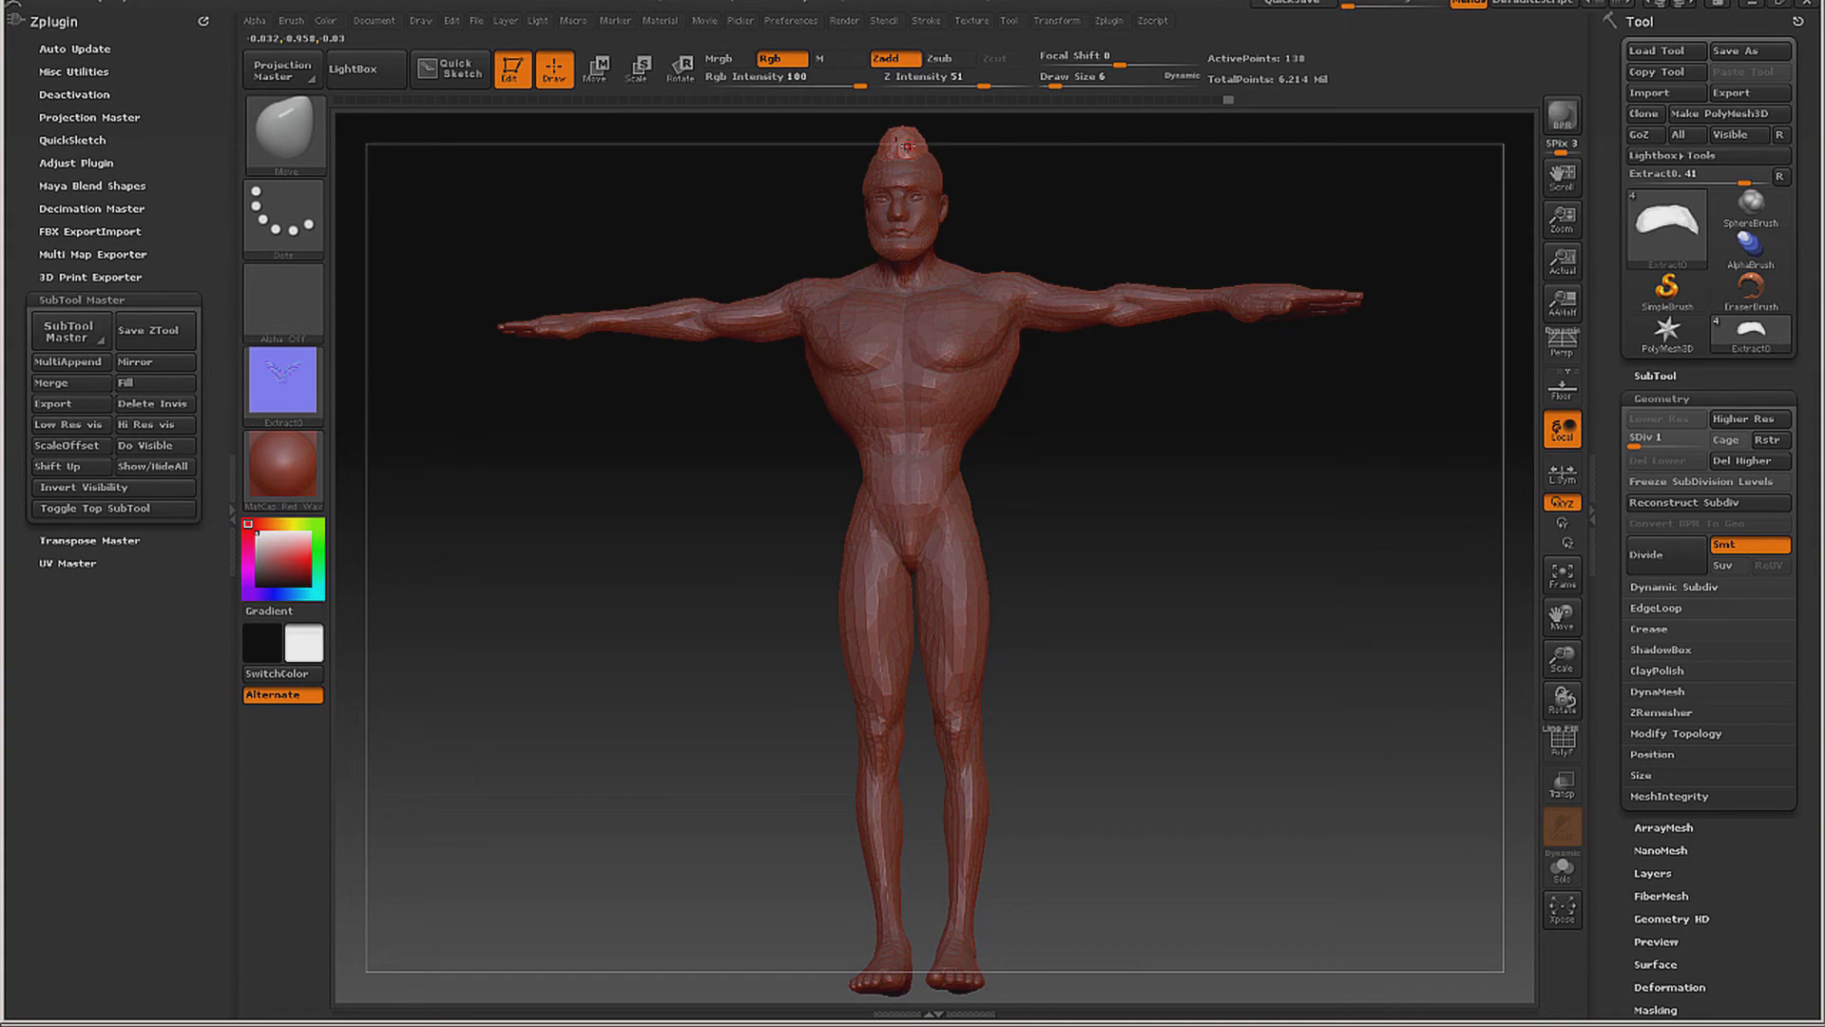
key("space")
mouse_move(853, 163)
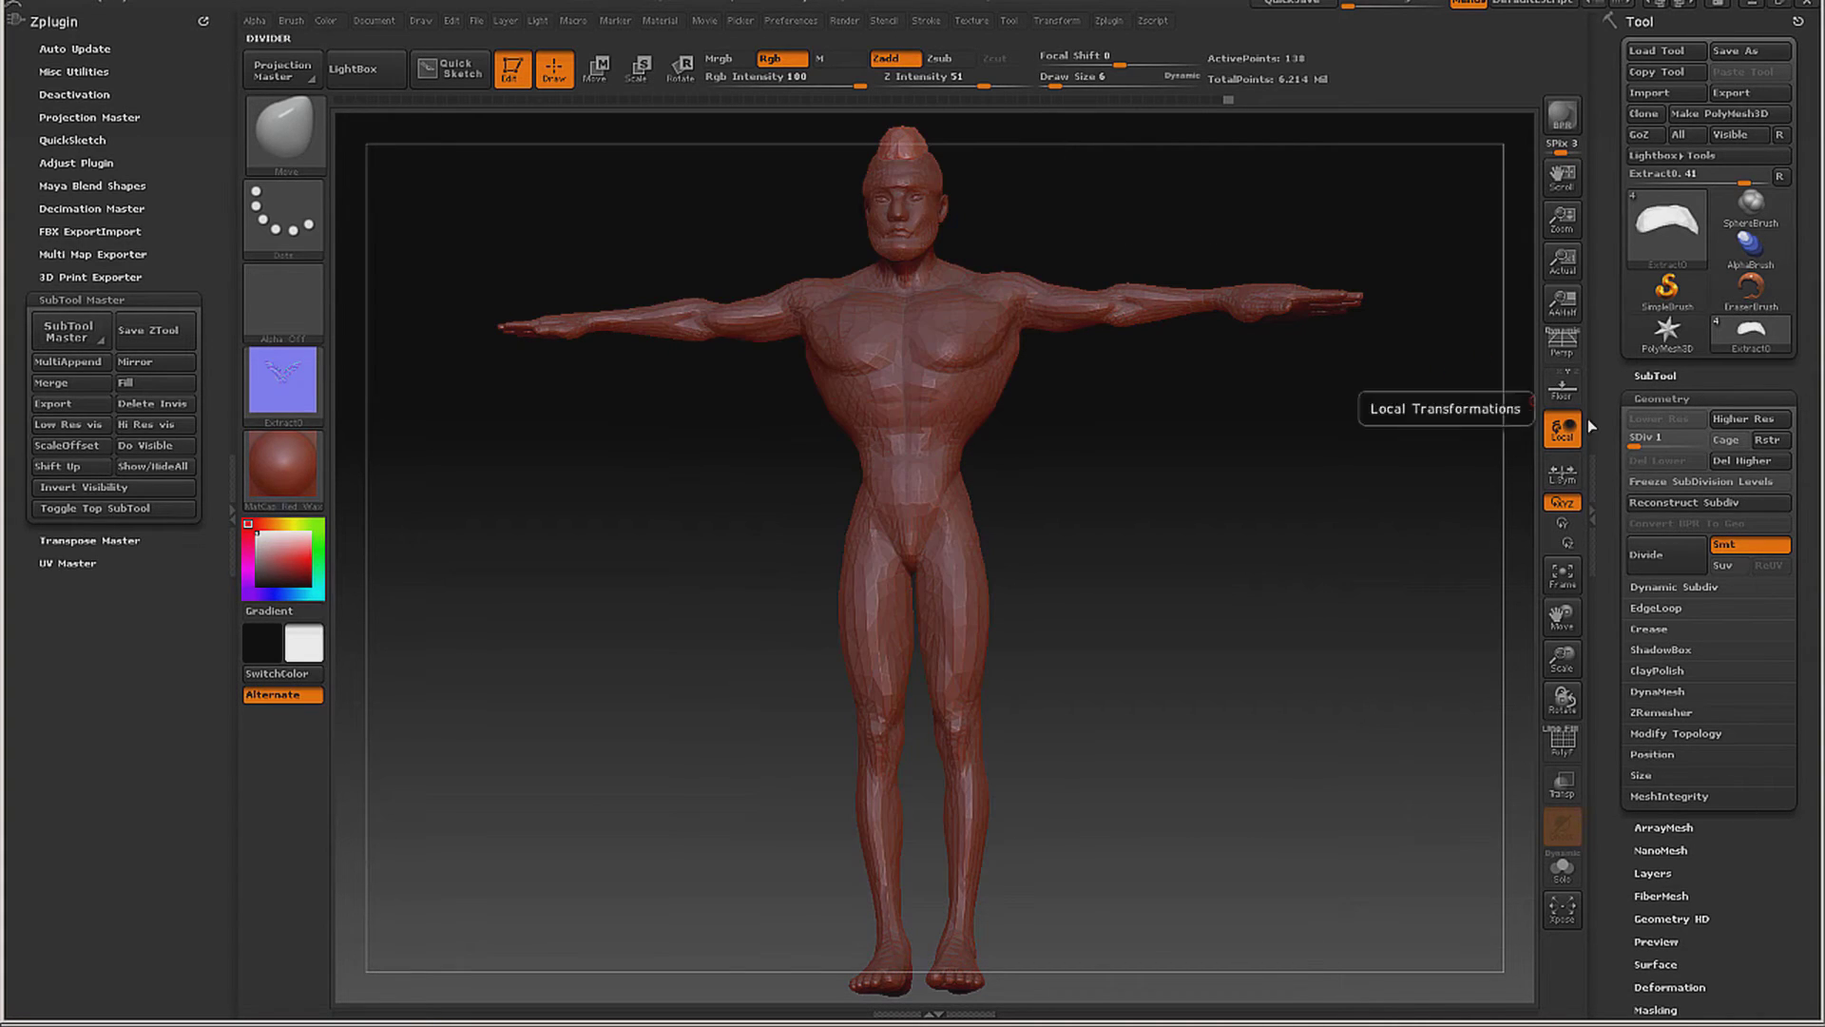
left_click(1644, 439)
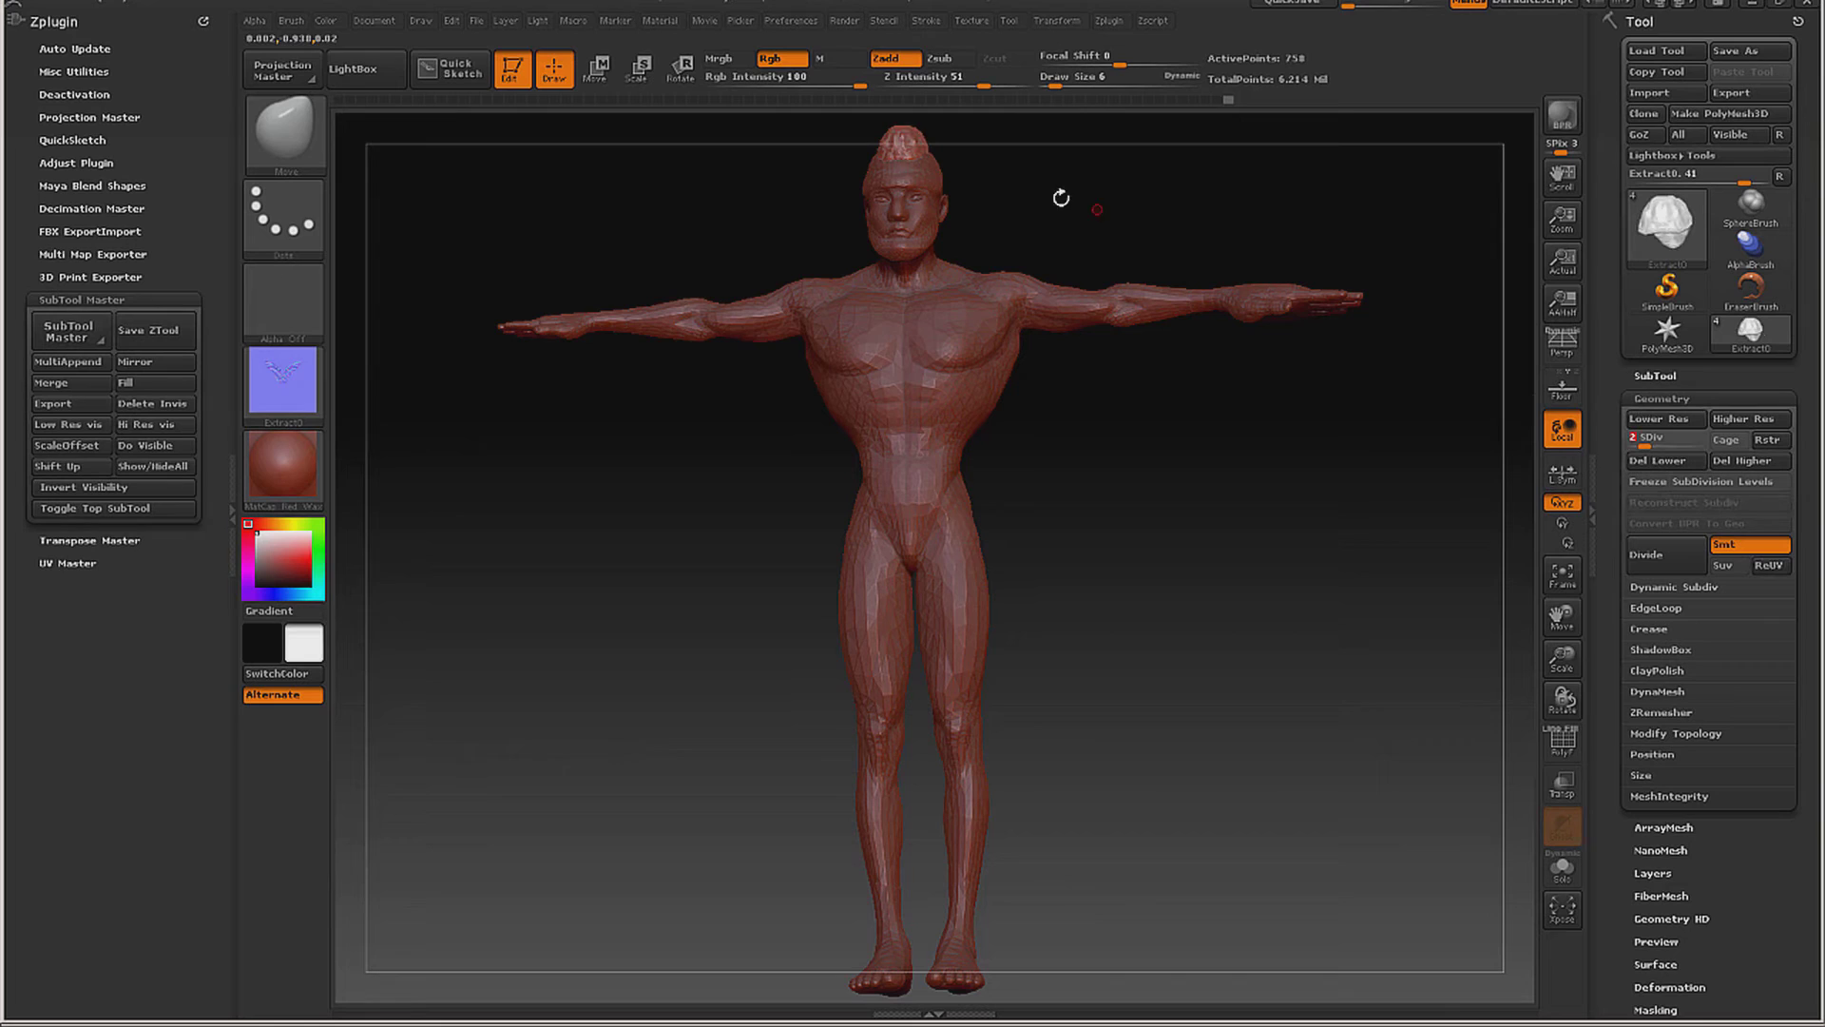
key("space")
mouse_move(870, 167)
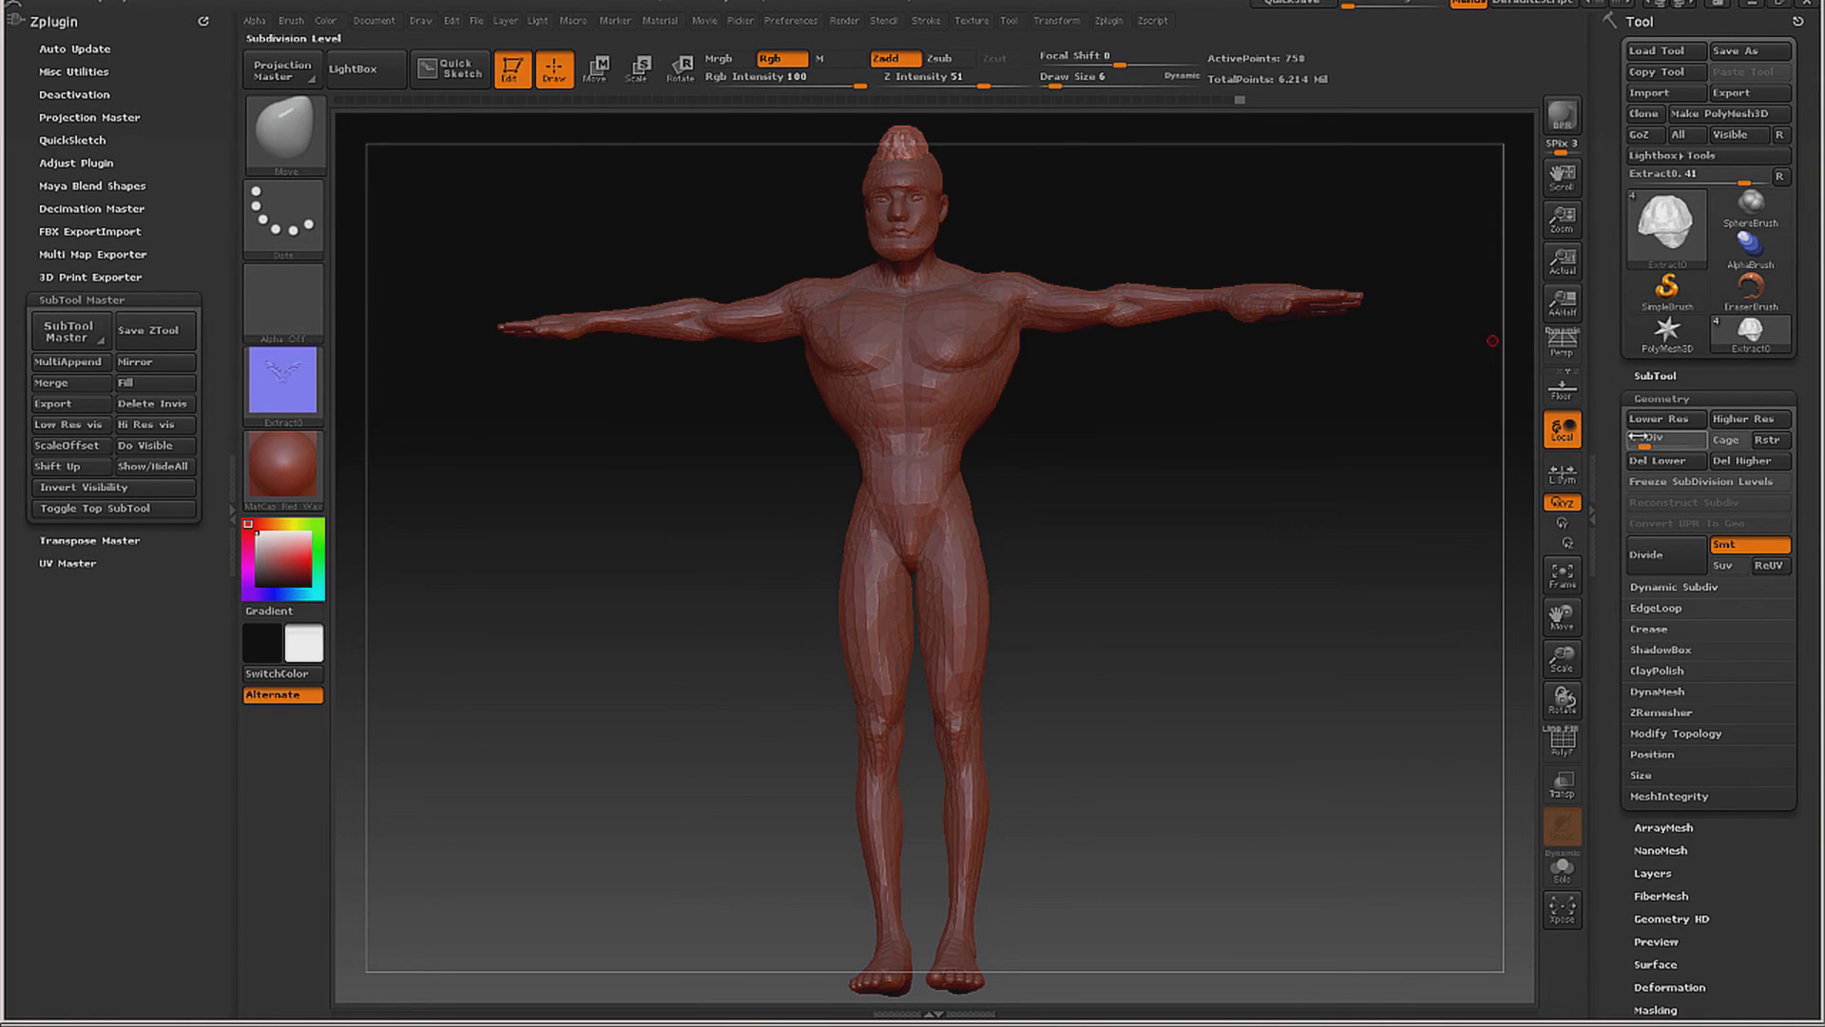
key("d")
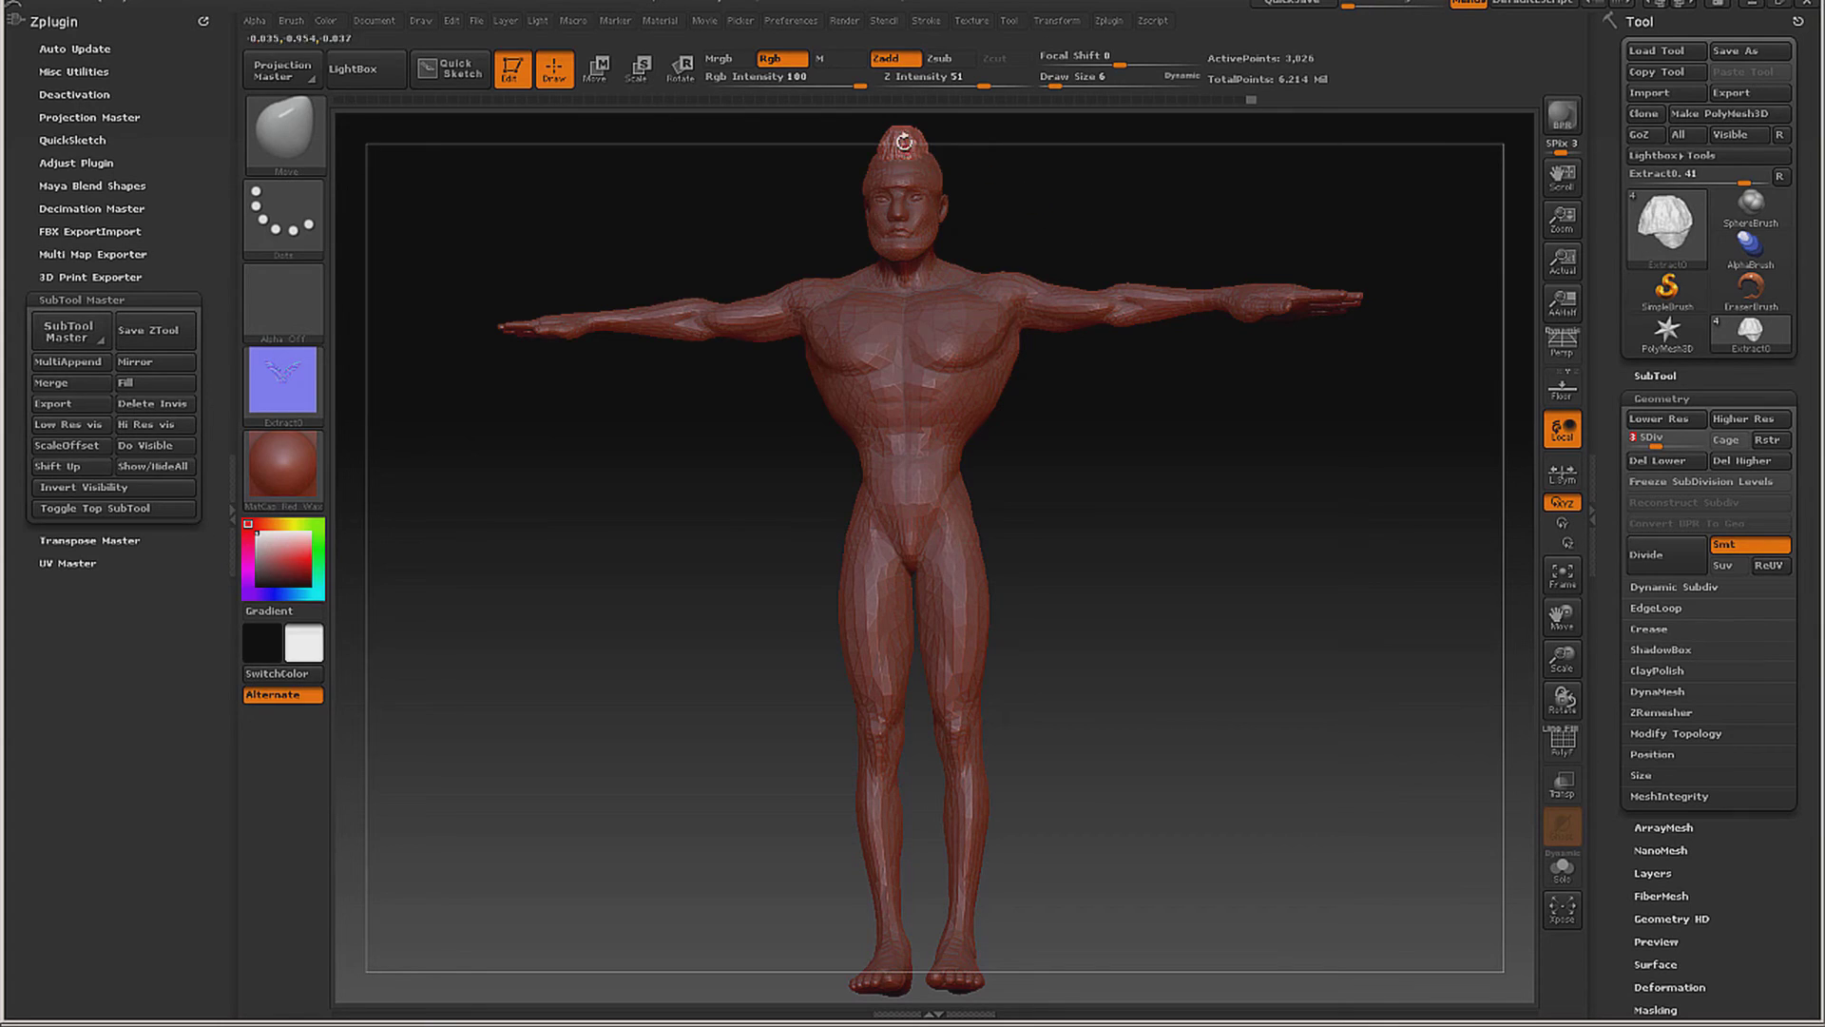
key("s")
key("space")
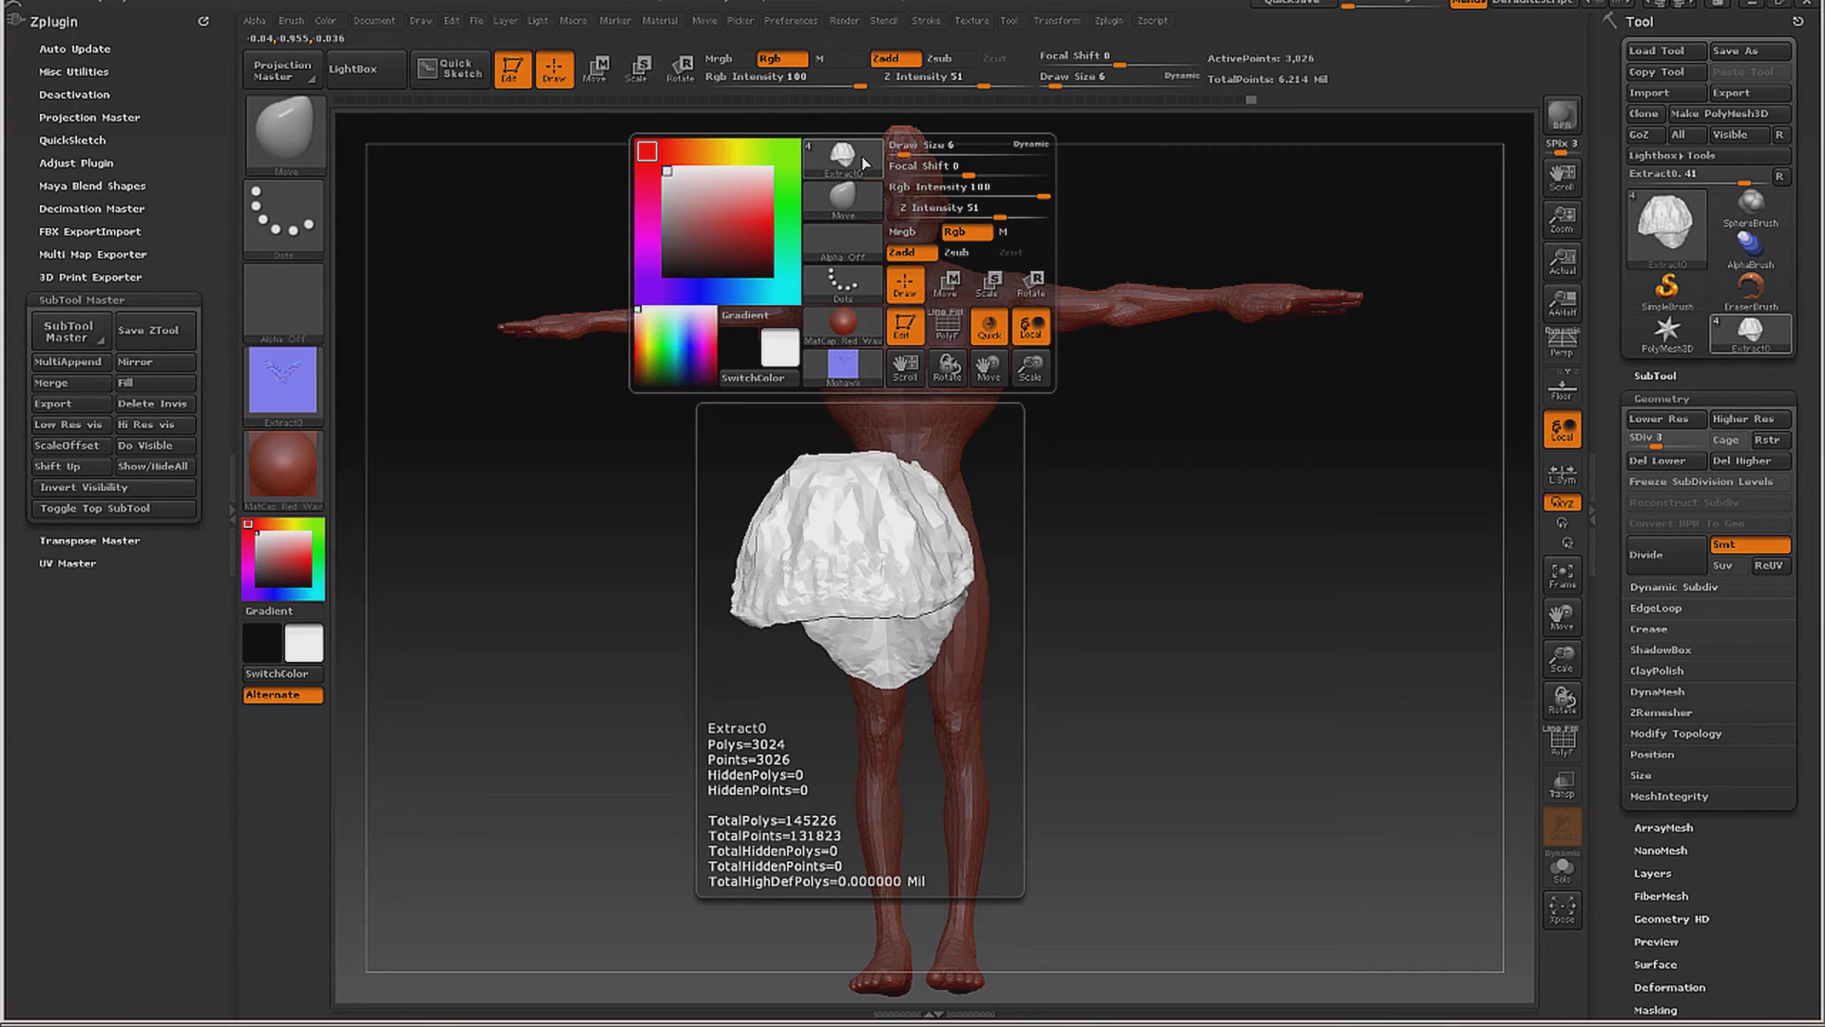
left_click(1643, 439)
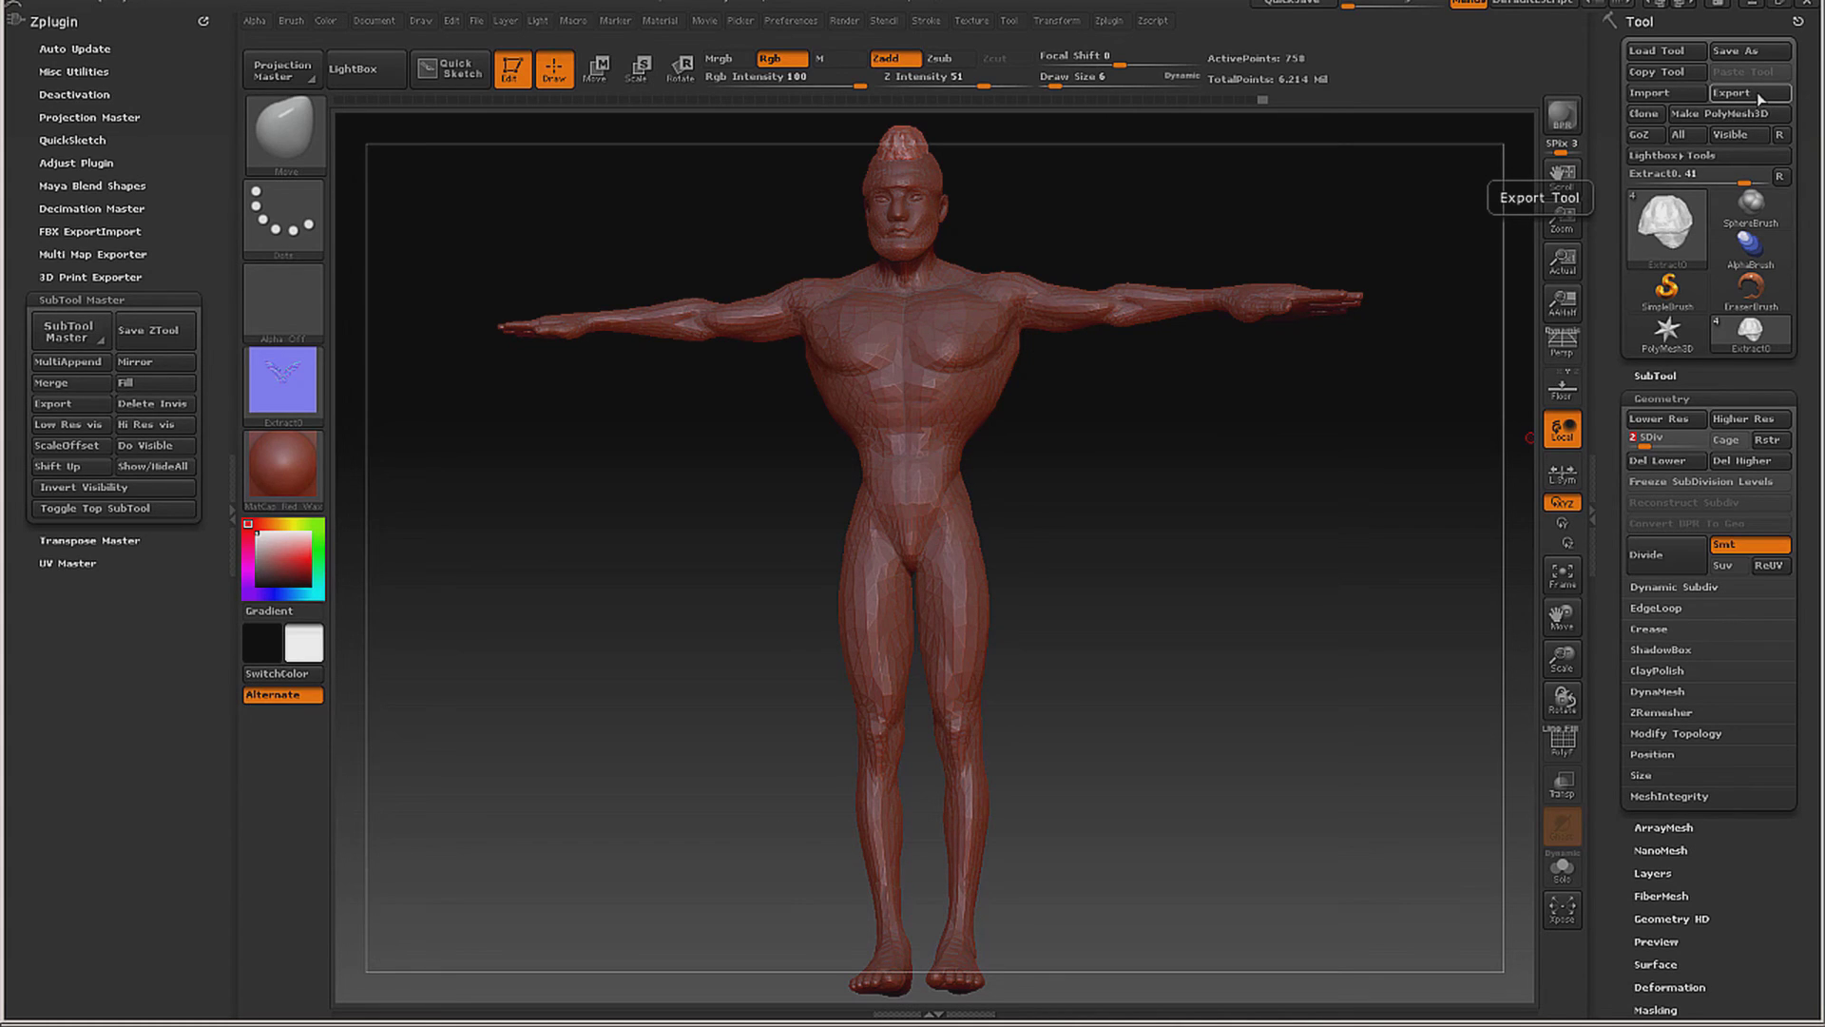
Step: Export the mohawk mesh as an OBJ file named mohawk into the Mechanic B folder
left_click(1754, 93)
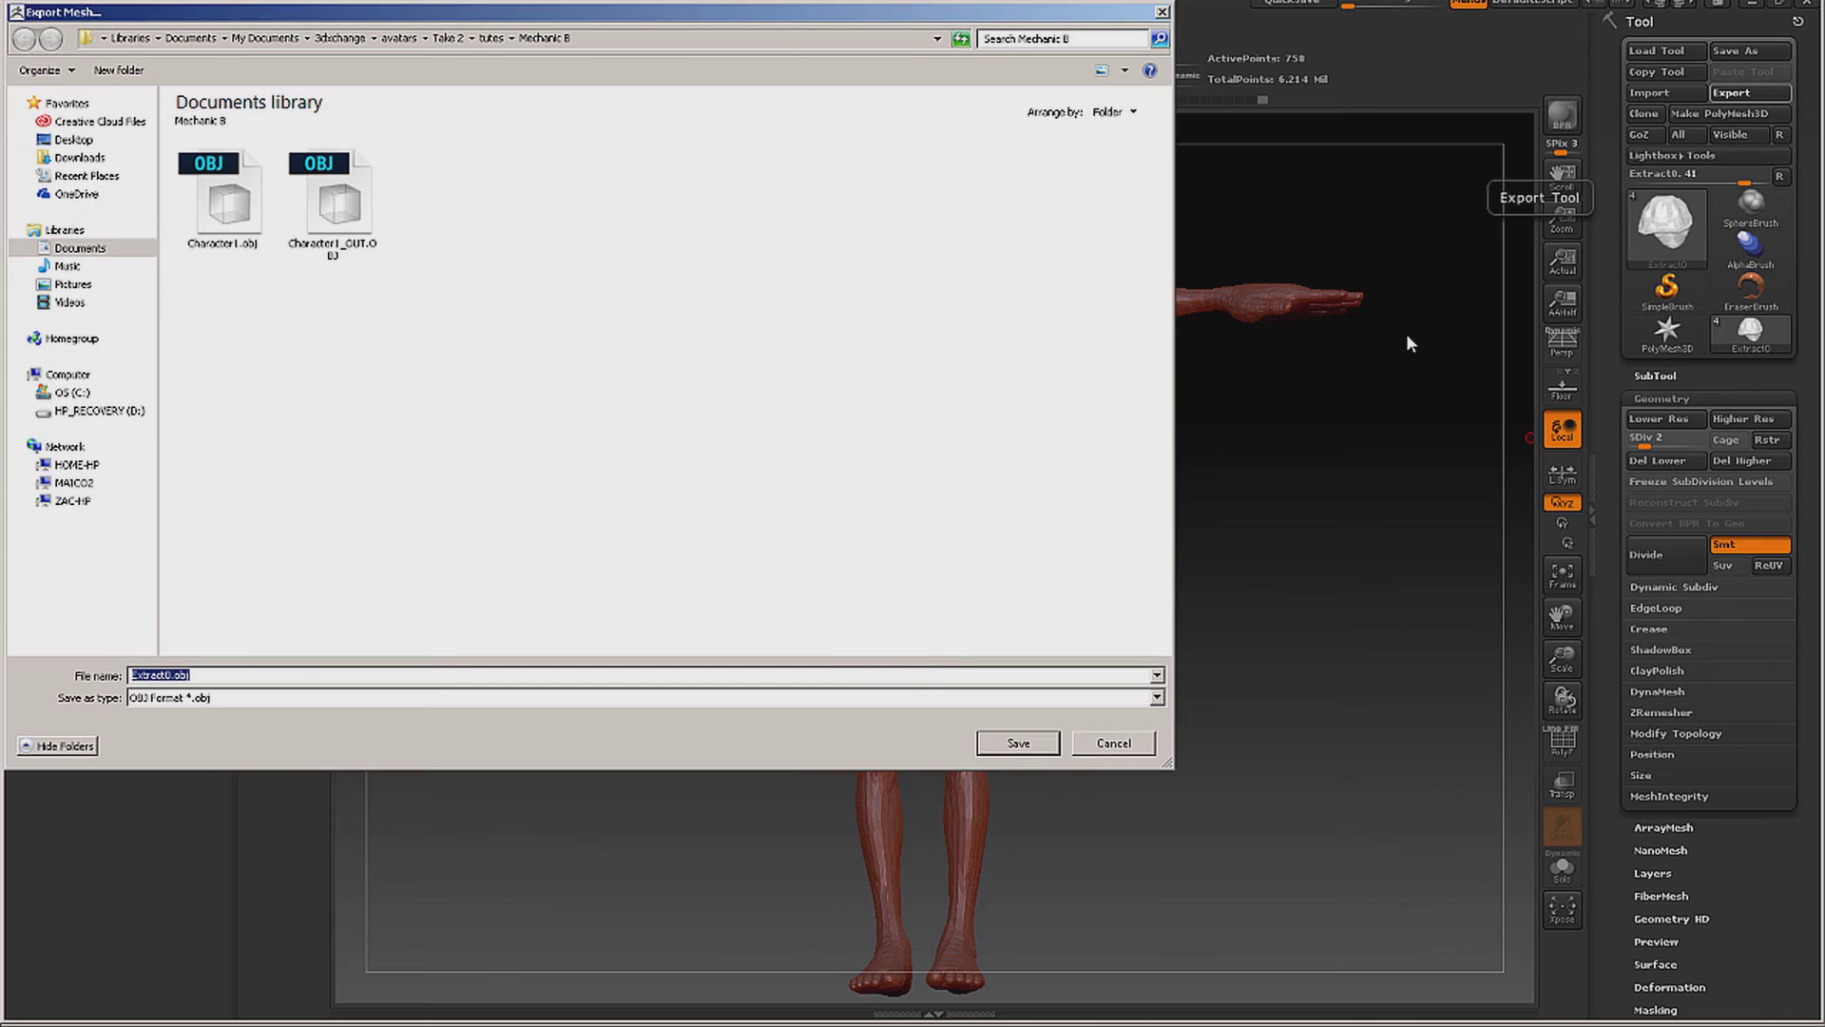
type("mo")
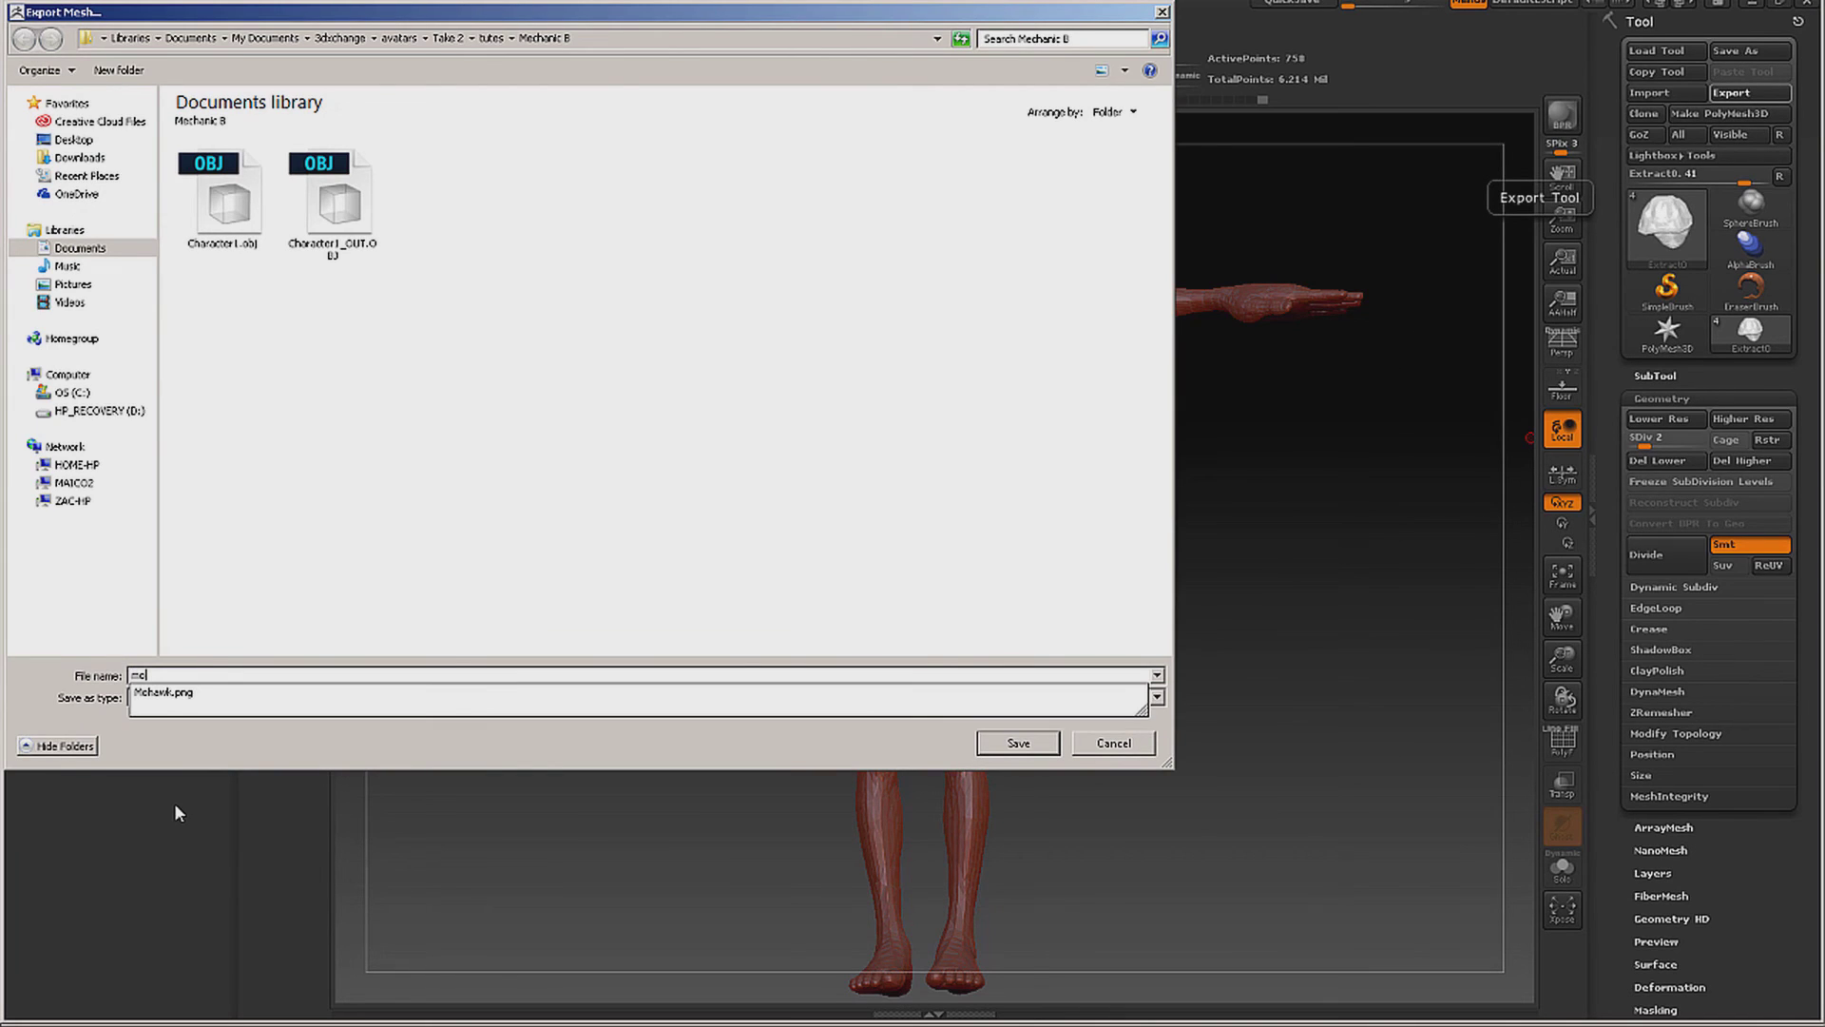
type("hawk")
key("Return")
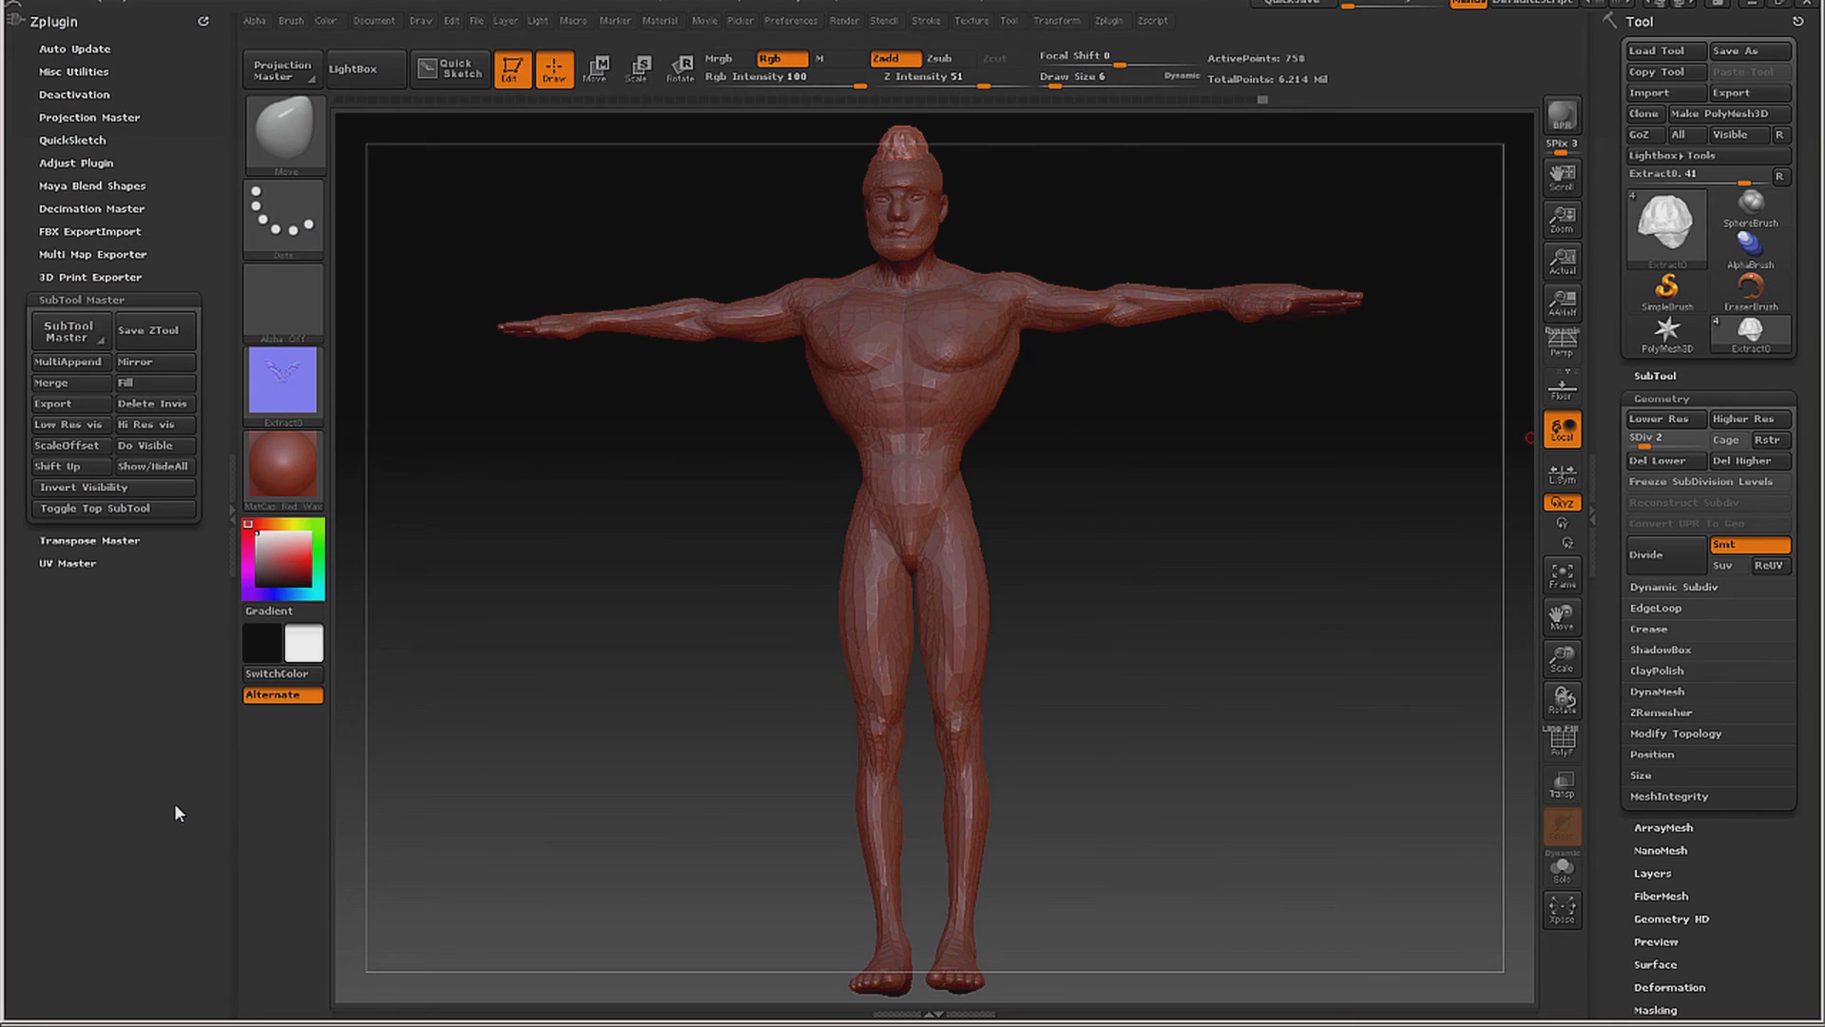